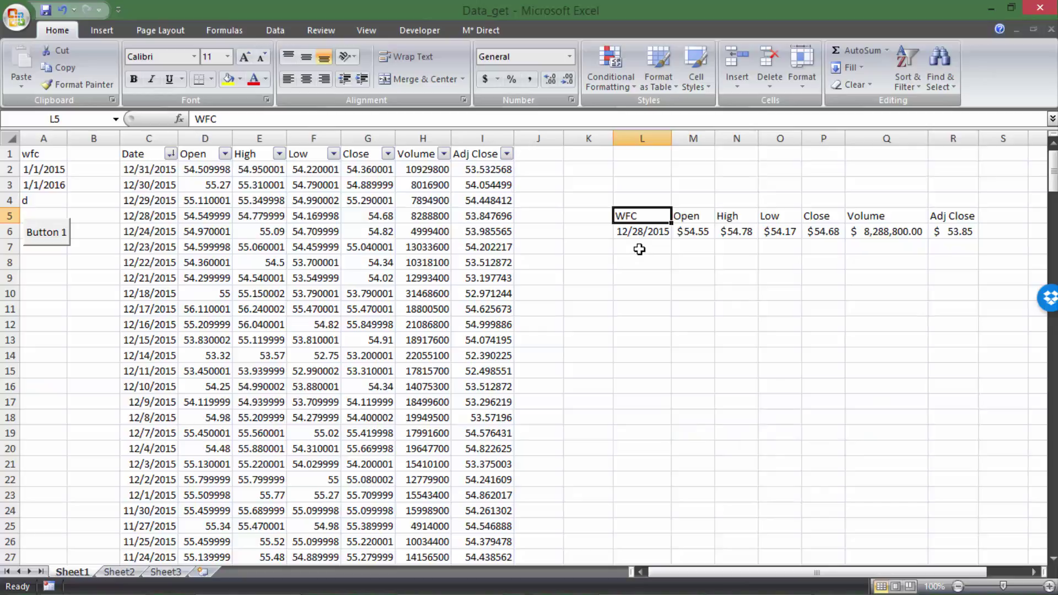
# Step: Compare the looked-up prices with the 12/28/2015 row in the source data
pyautogui.click(639, 249)
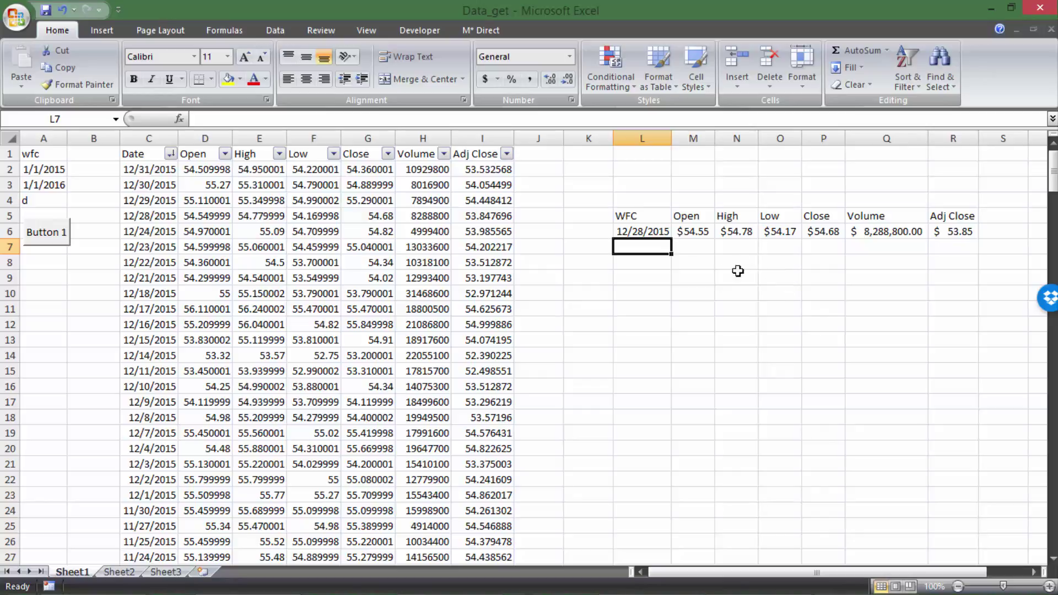
pyautogui.click(661, 231)
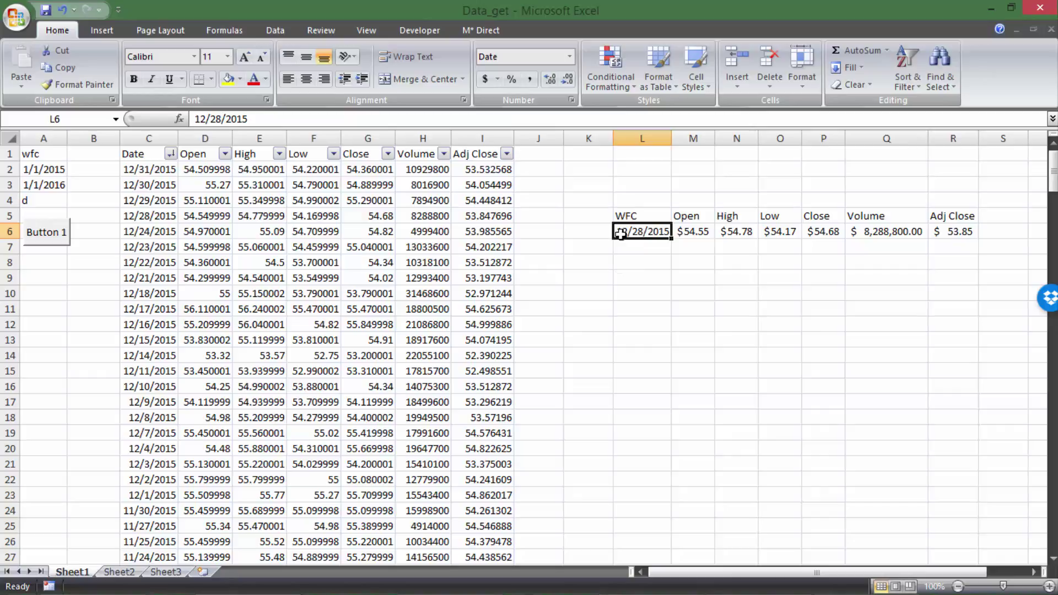
pyautogui.moveTo(686, 232); pyautogui.dragTo(948, 213)
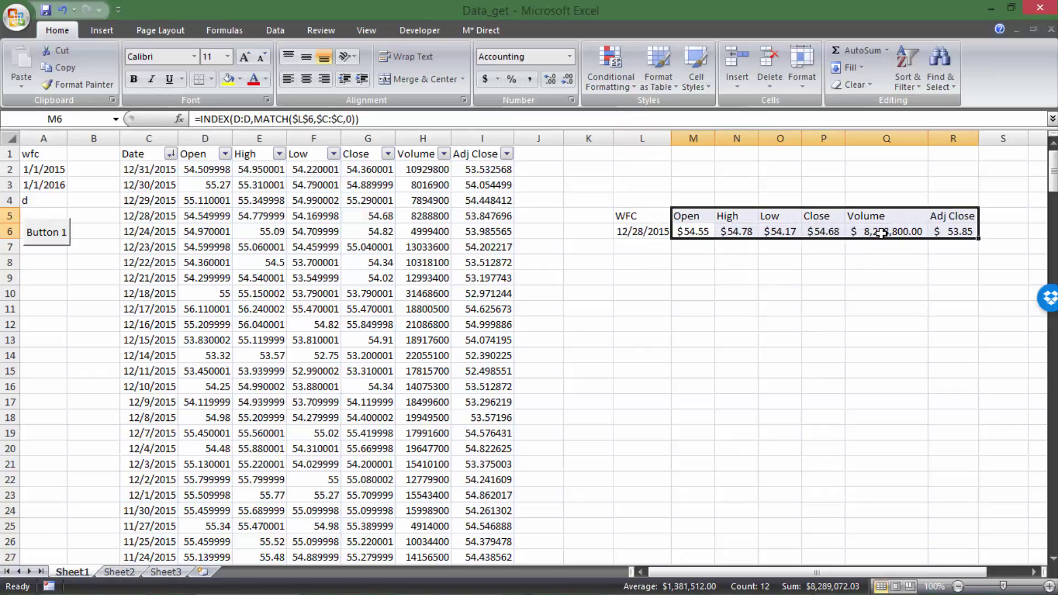
pyautogui.click(651, 236)
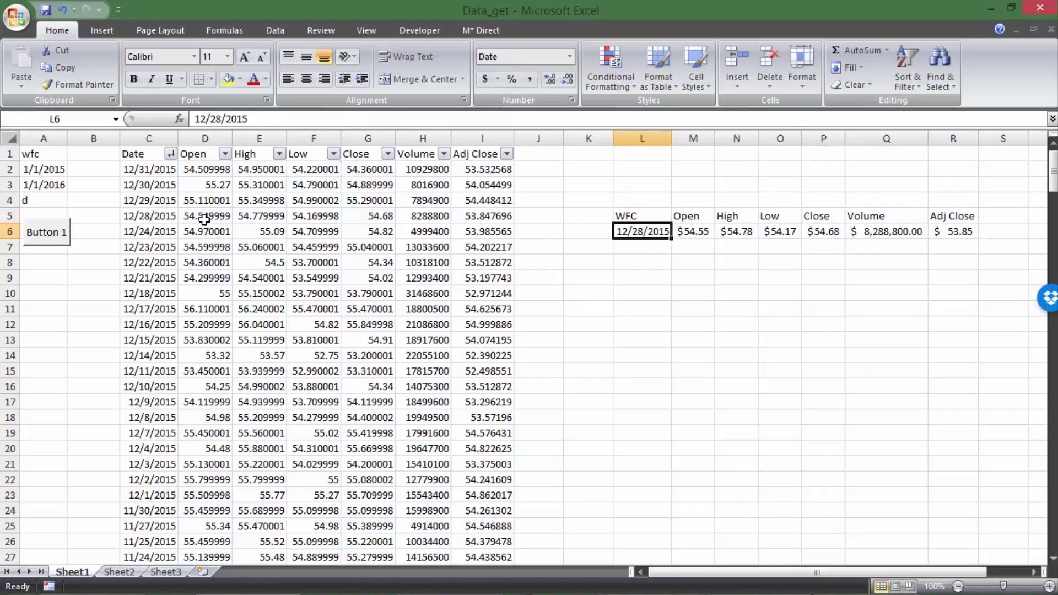
pyautogui.moveTo(204, 220); pyautogui.dragTo(493, 218)
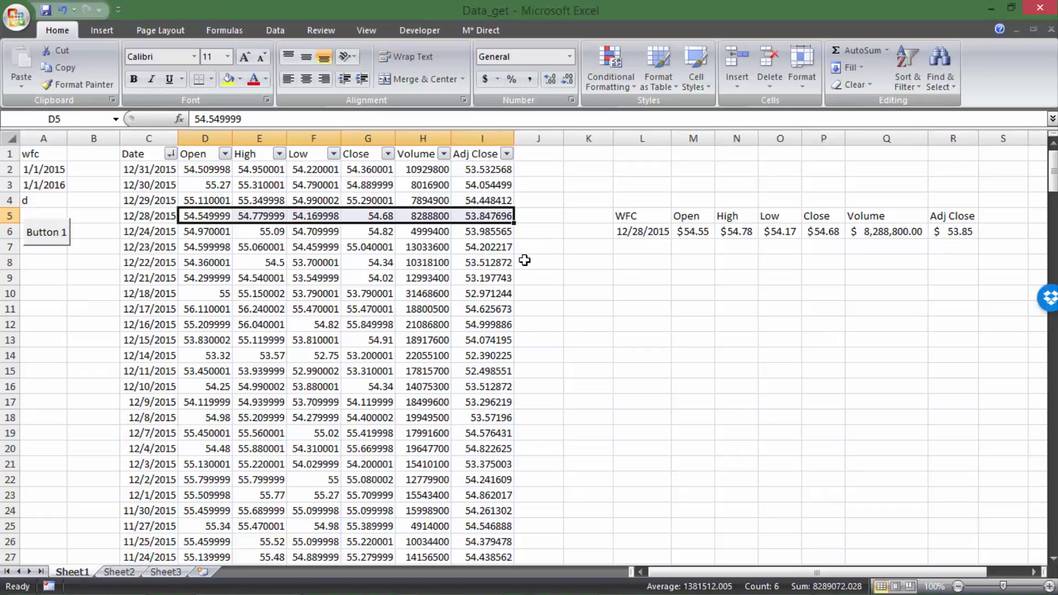
# Step: Change the lookup date to 12/10/2015 and verify the Close against that day's source row
pyautogui.click(654, 236)
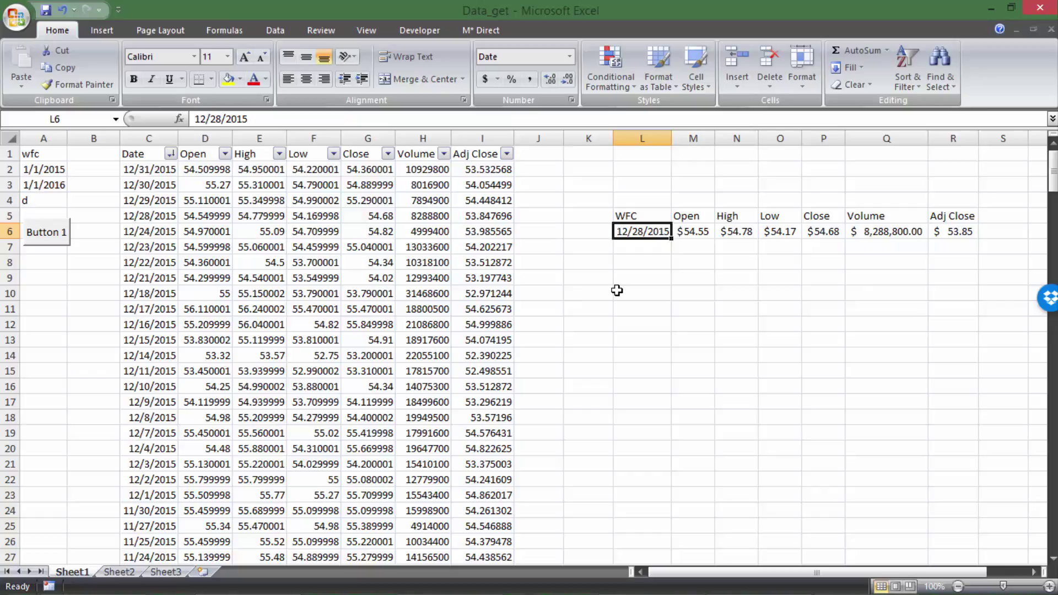
pyautogui.write('12/')
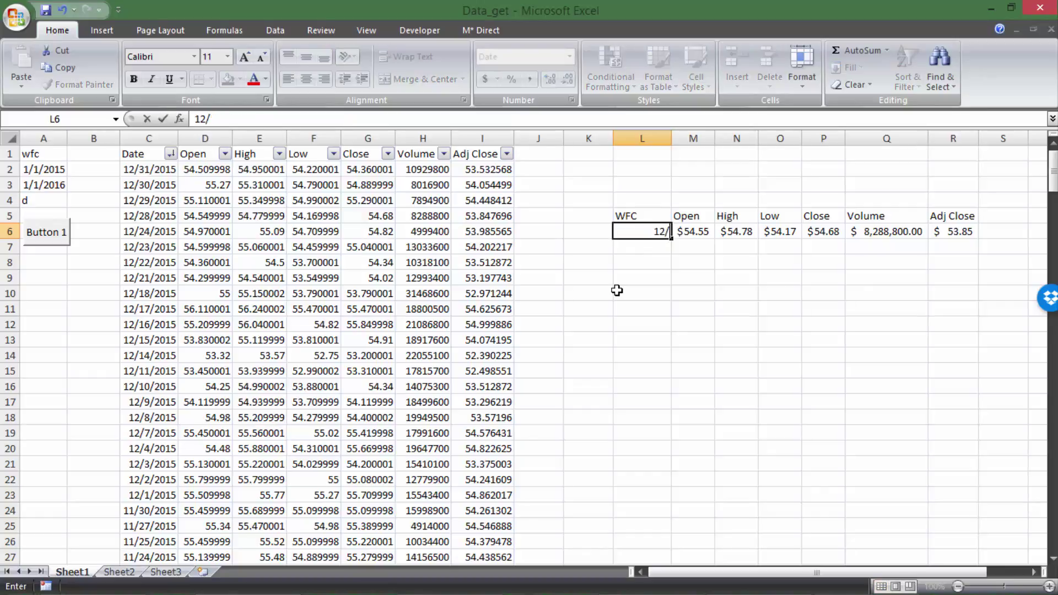
pyautogui.write('*10/2015')
pyautogui.press('Return')
pyautogui.moveTo(689, 245); pyautogui.dragTo(954, 232)
pyautogui.moveTo(200, 387); pyautogui.dragTo(505, 388)
pyautogui.click(370, 388)
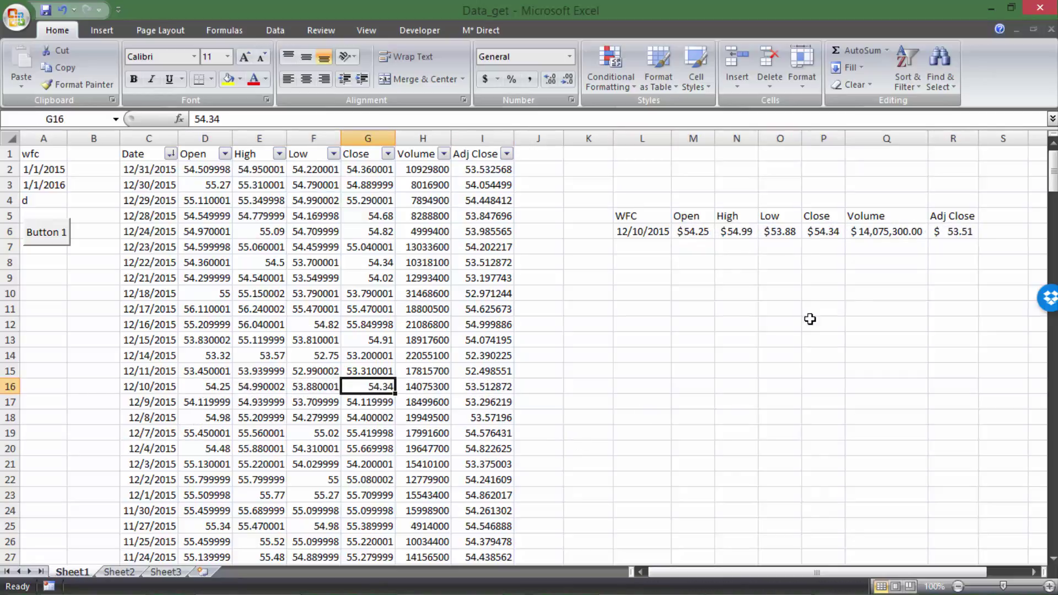
pyautogui.click(827, 238)
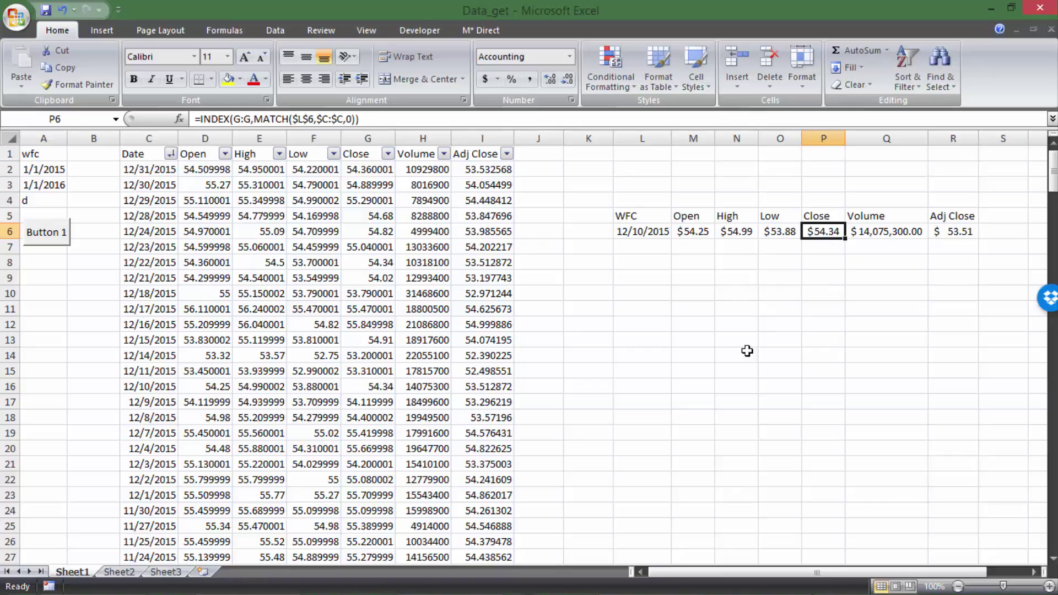
pyautogui.click(673, 278)
# Step: Set the lookup date to 1/2/2015 and check the returned values against the data
pyautogui.click(639, 233)
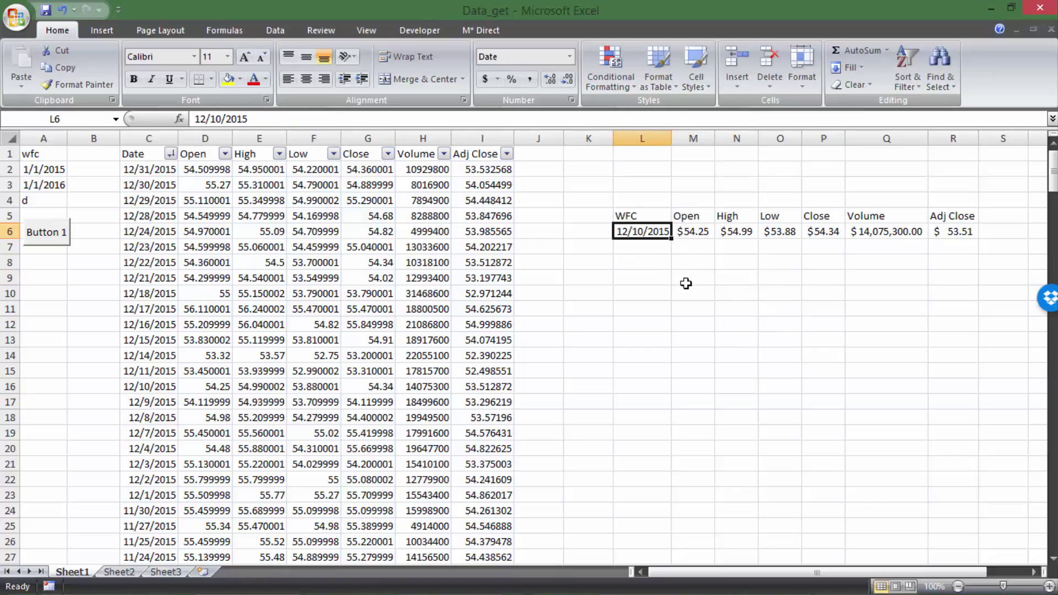
pyautogui.moveTo(160, 156); pyautogui.dragTo(497, 495)
pyautogui.click(641, 262)
pyautogui.click(640, 232)
pyautogui.write('1/2/')
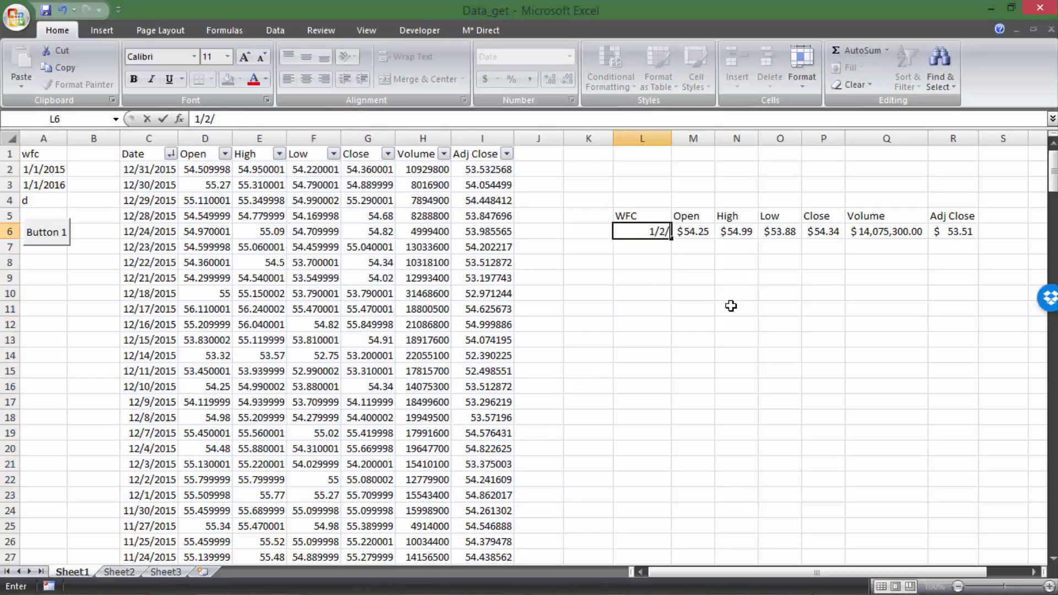
pyautogui.write('2015')
pyautogui.press('Return')
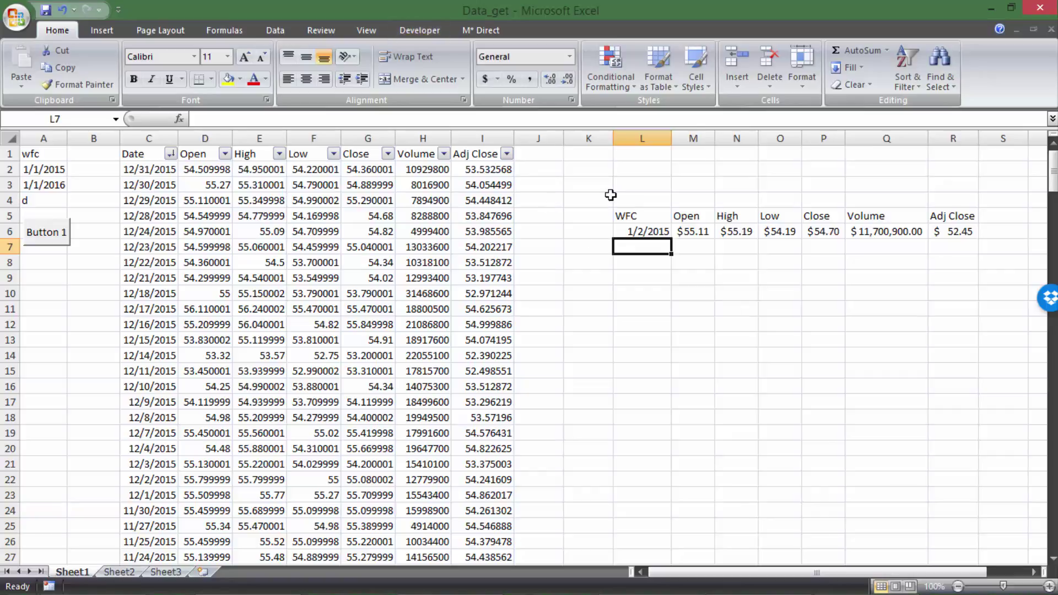
pyautogui.moveTo(144, 201); pyautogui.dragTo(194, 460)
pyautogui.click(207, 197)
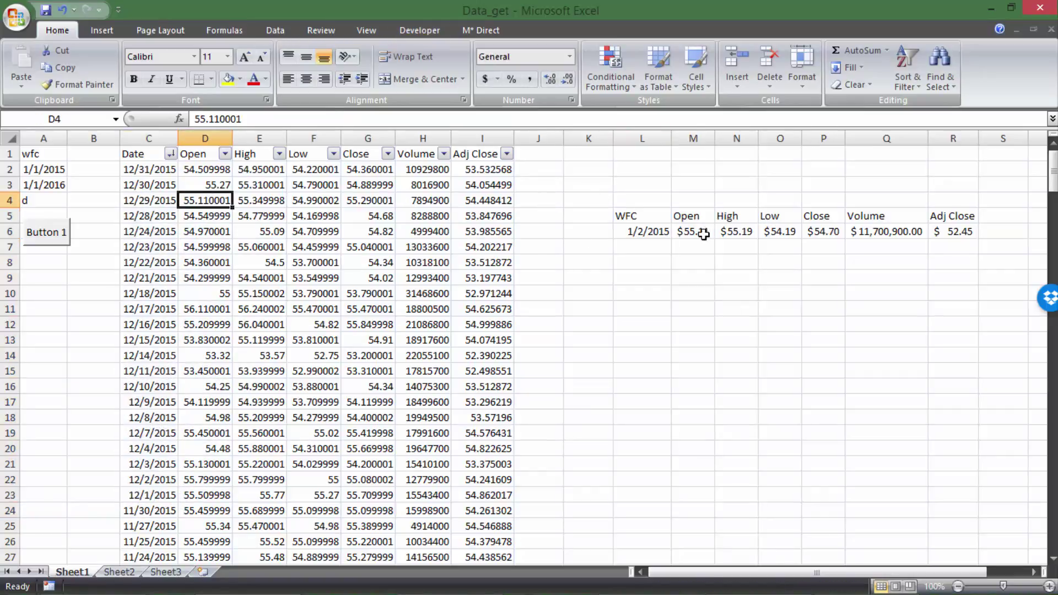
pyautogui.moveTo(704, 235); pyautogui.dragTo(959, 231)
pyautogui.click(823, 278)
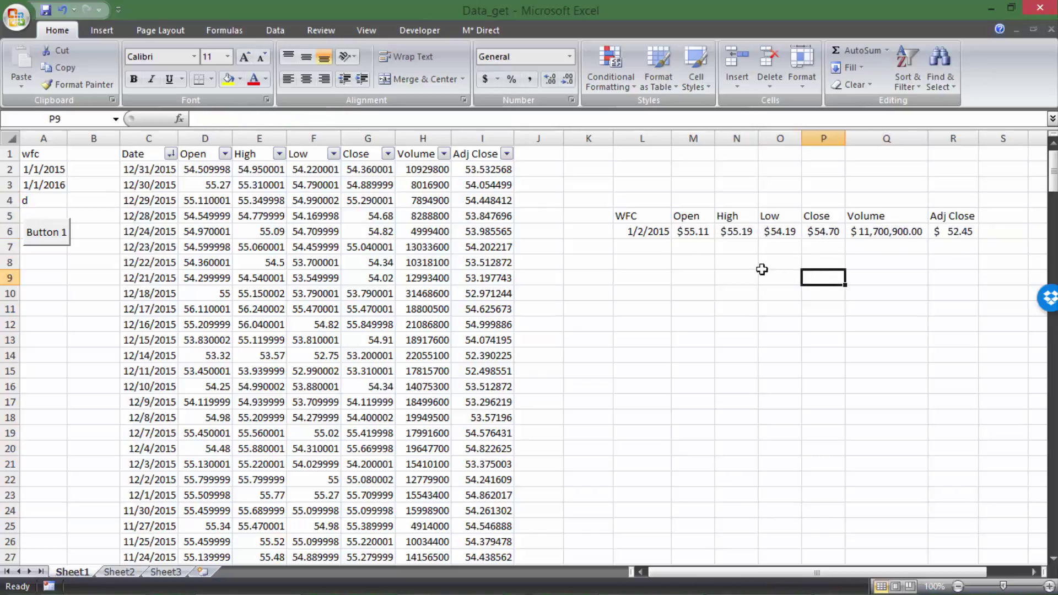
pyautogui.click(656, 236)
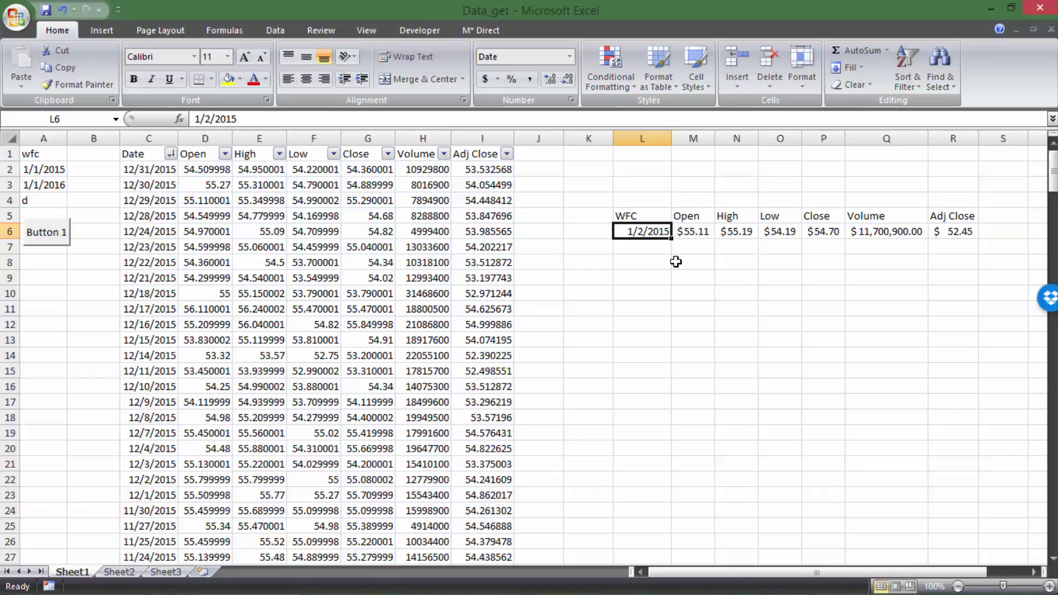
# Step: Enter 12/25/15 as the lookup date and review the resulting #N/A lookups
pyautogui.write('12/25')
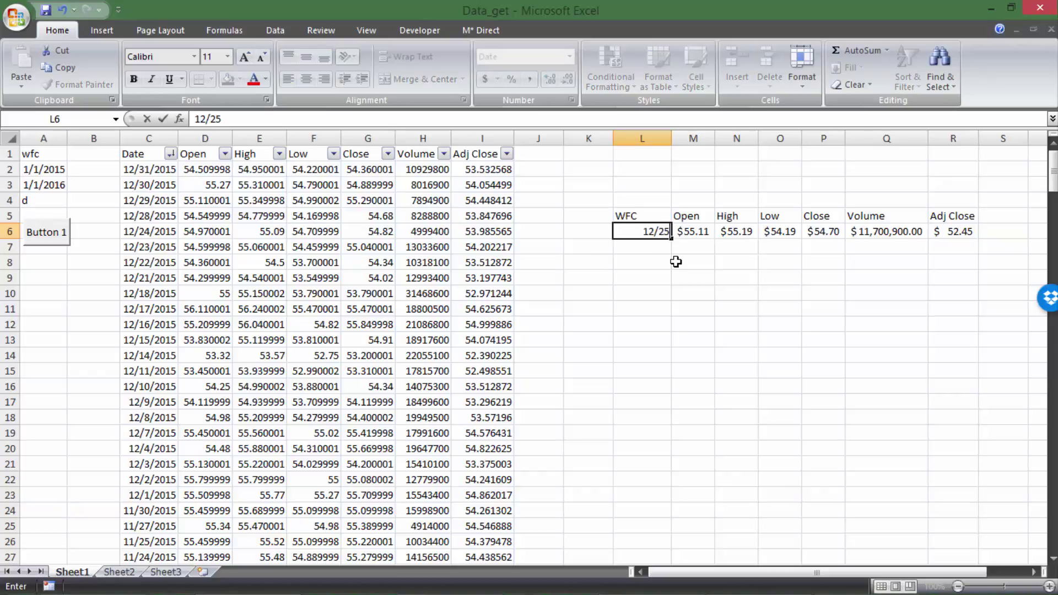
pyautogui.write('/15')
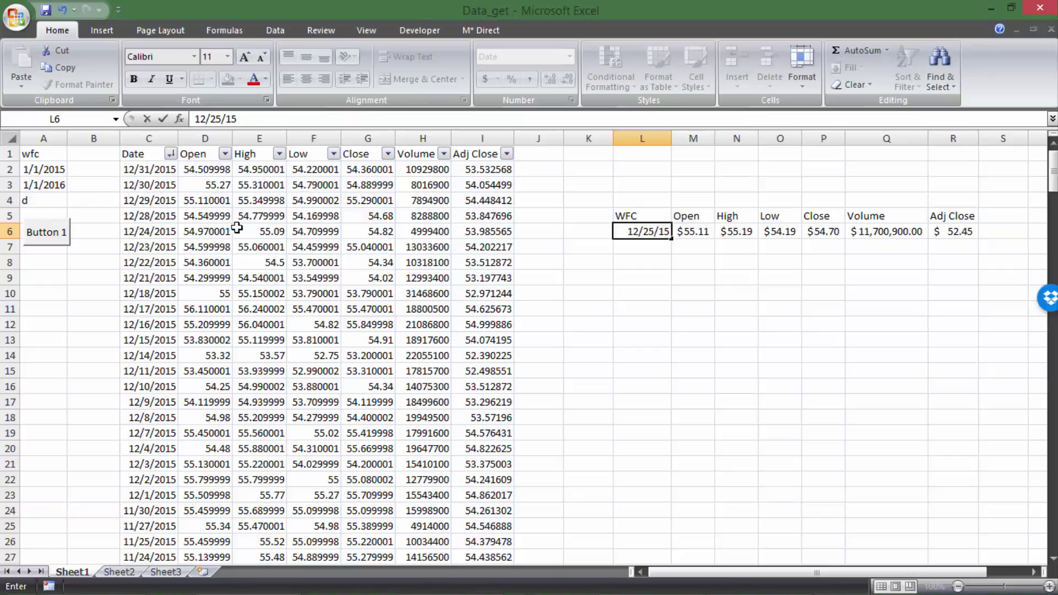
pyautogui.press('Return')
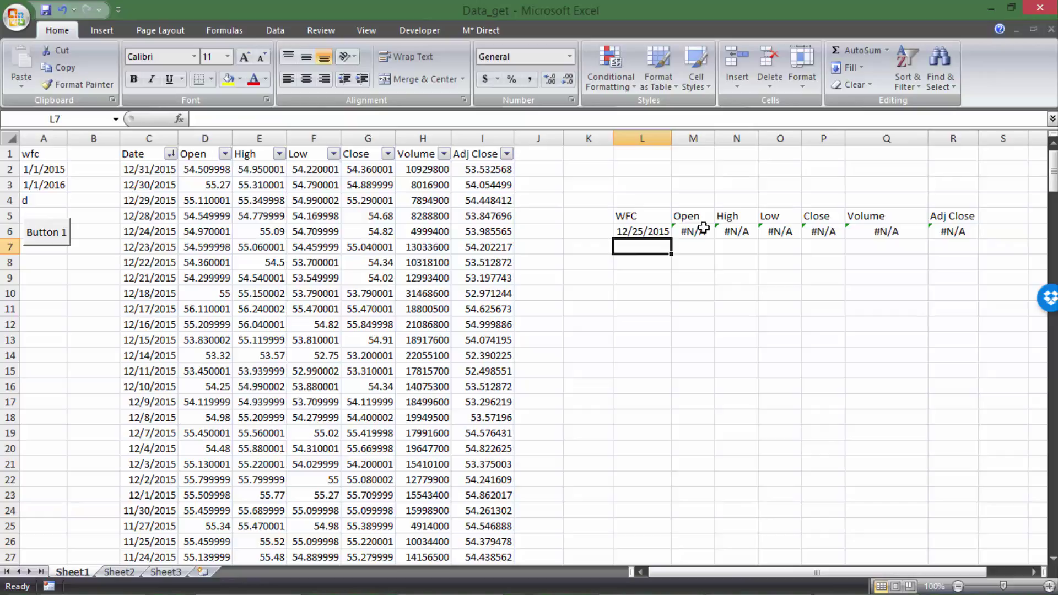
pyautogui.click(702, 229)
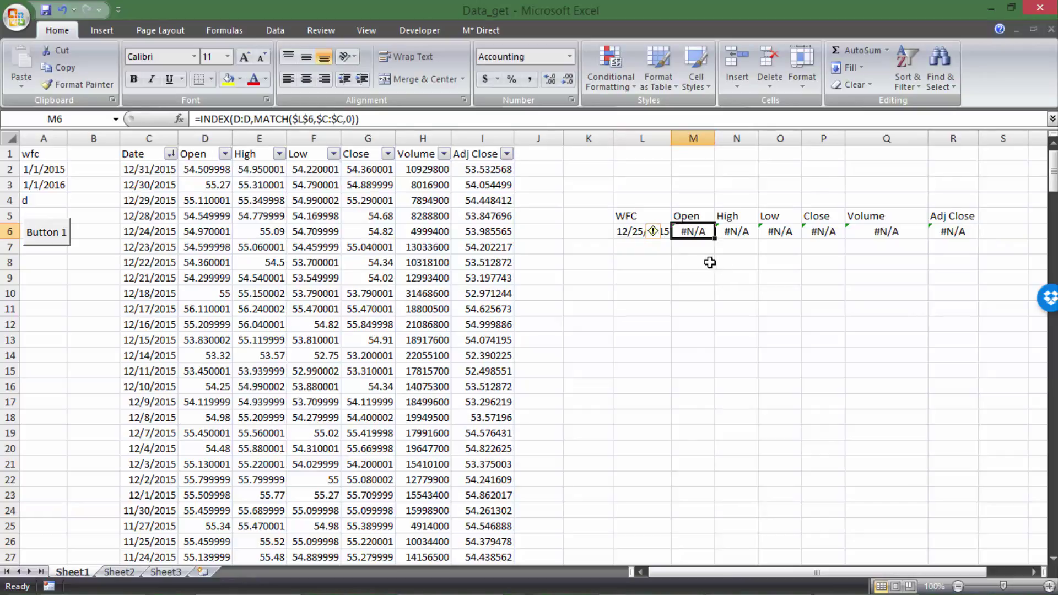
pyautogui.click(708, 251)
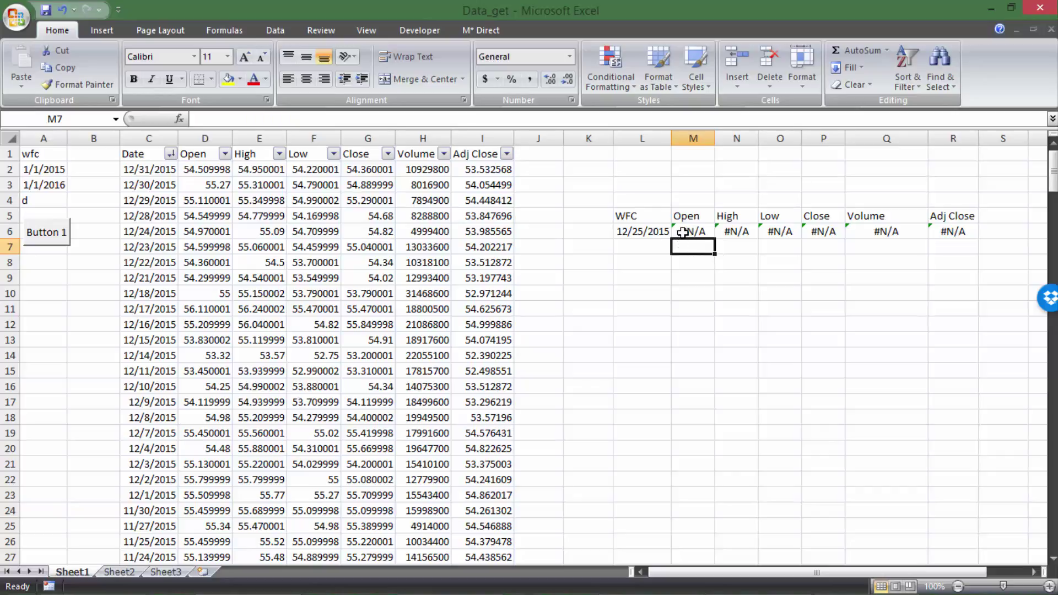
pyautogui.moveTo(688, 231); pyautogui.dragTo(957, 232)
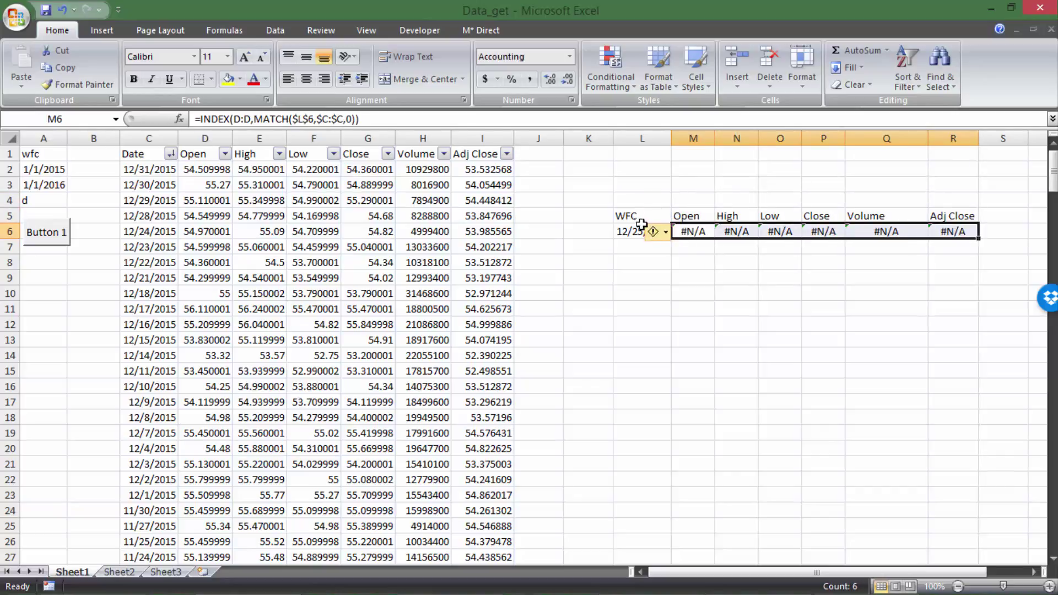
pyautogui.click(620, 226)
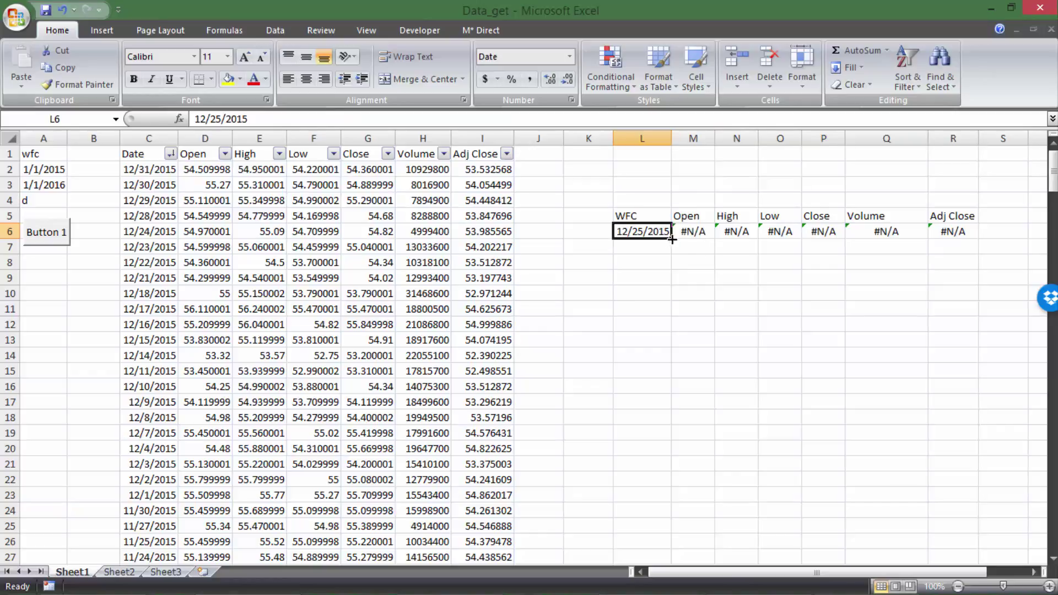
# Step: Delete the Open lookup formula from M6
pyautogui.click(689, 234)
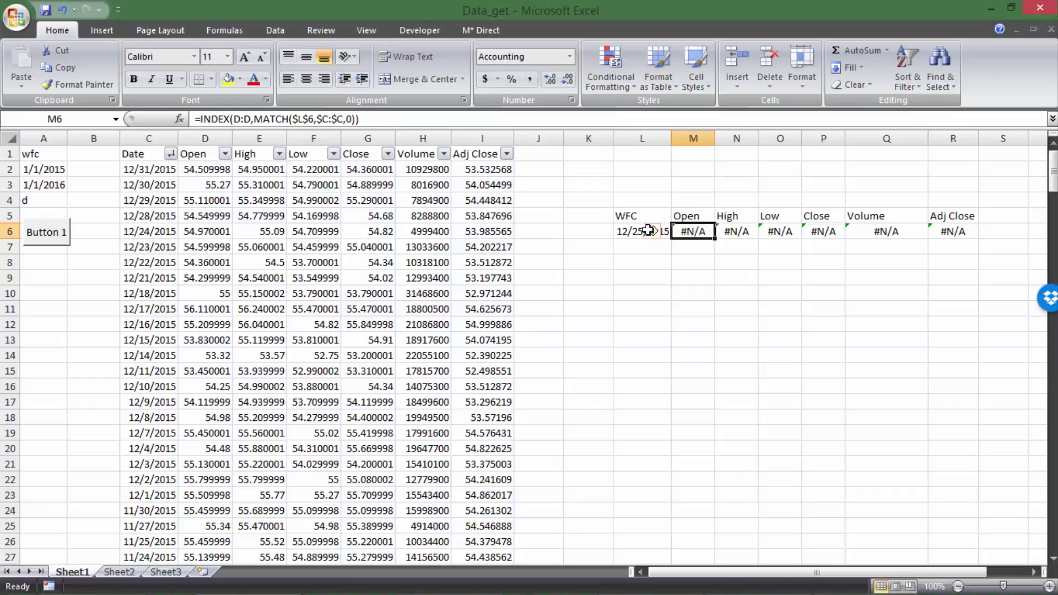
pyautogui.press('Delete')
pyautogui.press('End')
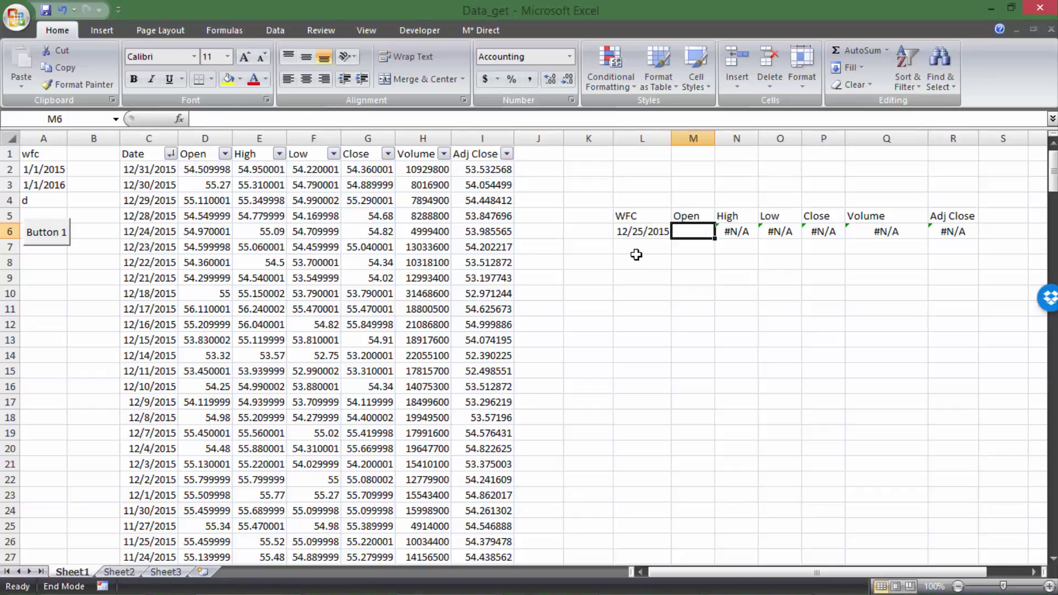
# Step: Begin M6's formula as =INDEX(D:D,MATCH( using the Open column as the result range
pyautogui.write('=INDEX(')
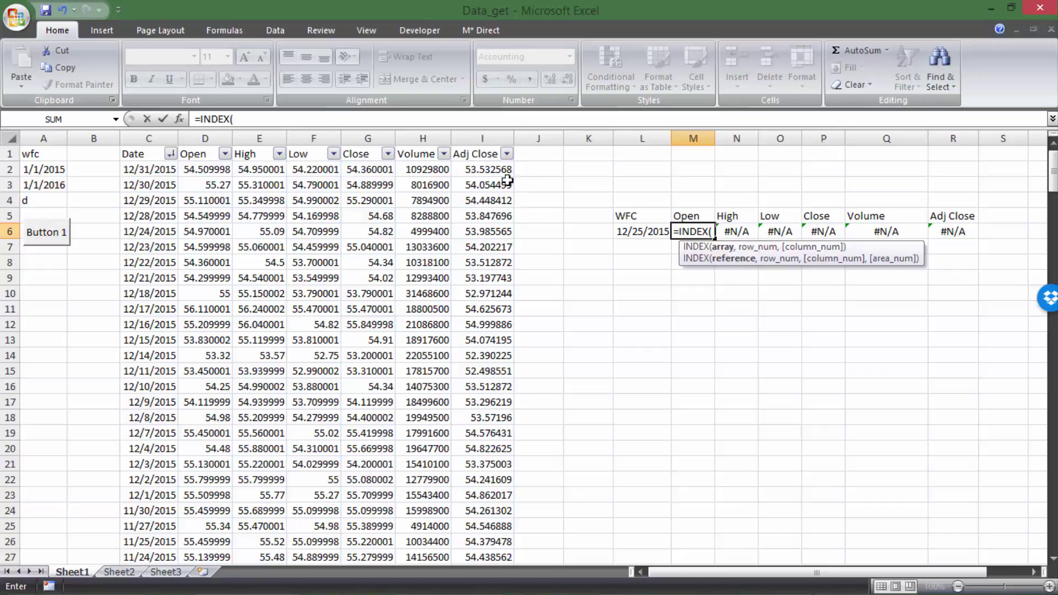
pyautogui.click(212, 138)
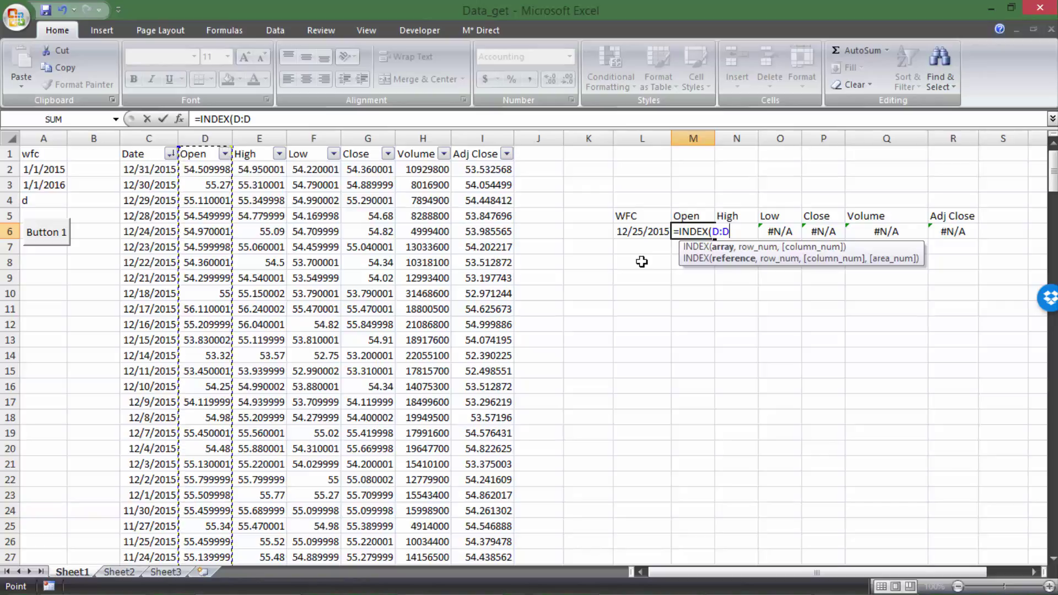
pyautogui.write(',')
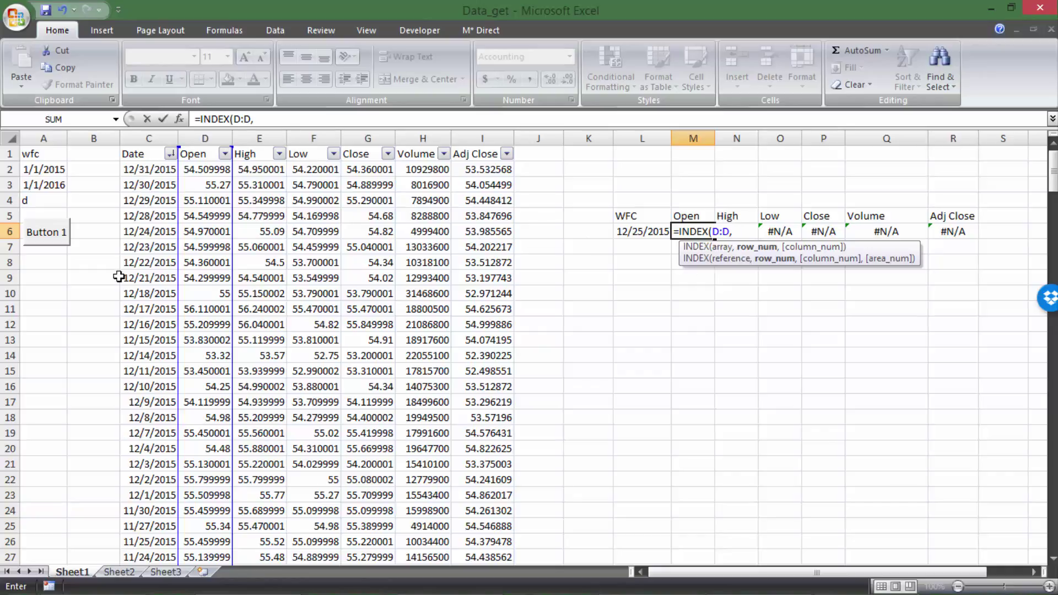
pyautogui.write('MATCH(')
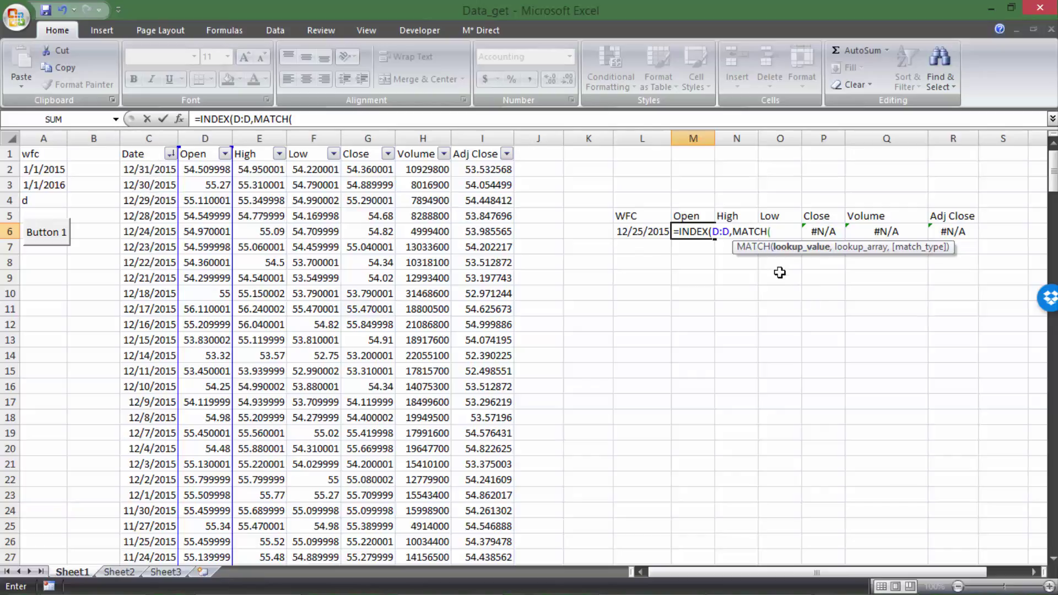
# Step: Finish M6 as =INDEX(D:D,MATCH(L6,C:C,0)) with an exact match on the date
pyautogui.click(624, 231)
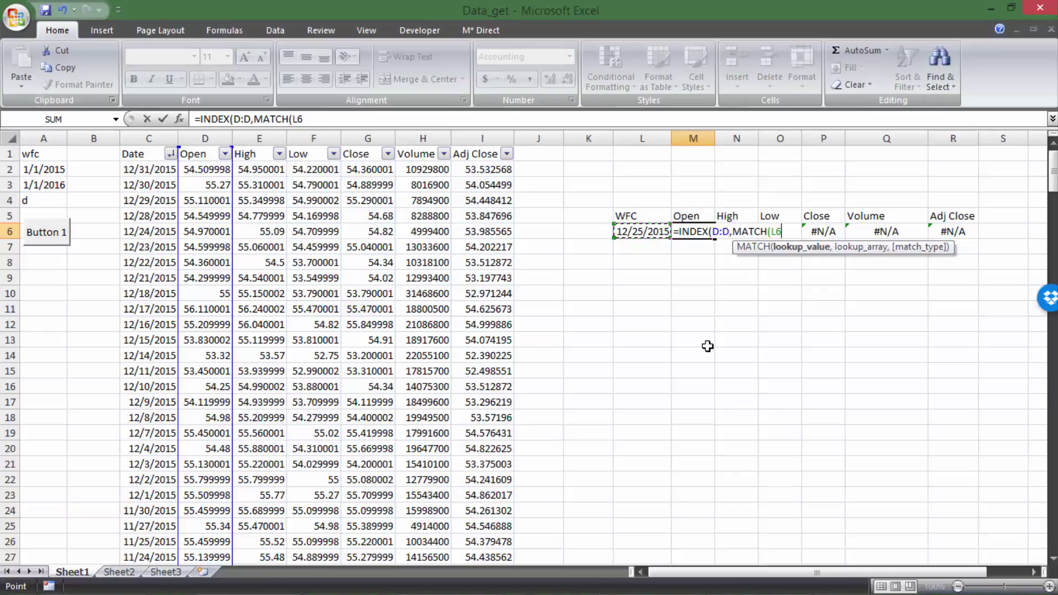
pyautogui.write(',')
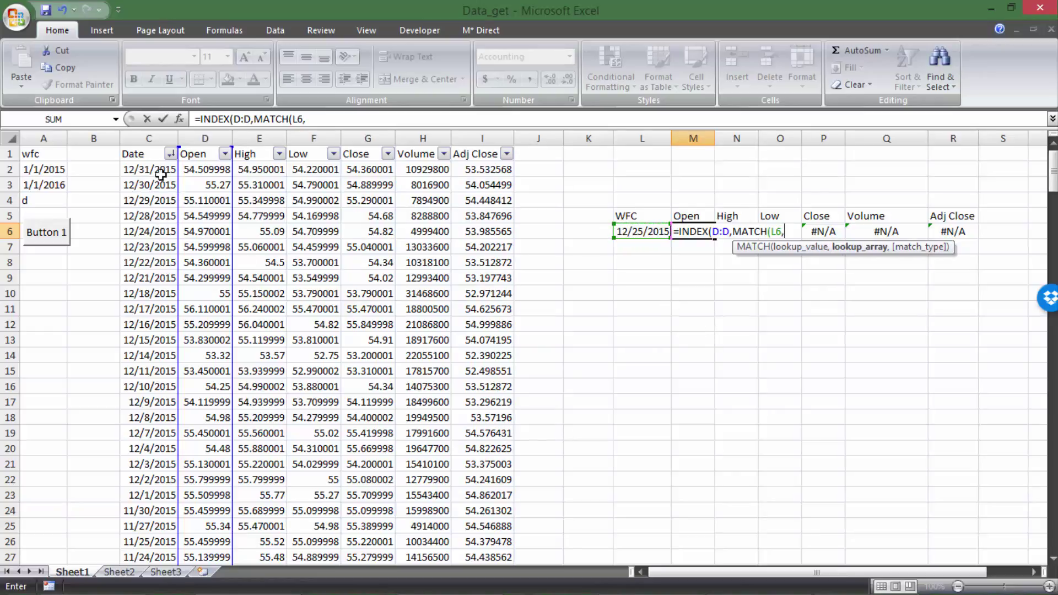
pyautogui.click(148, 138)
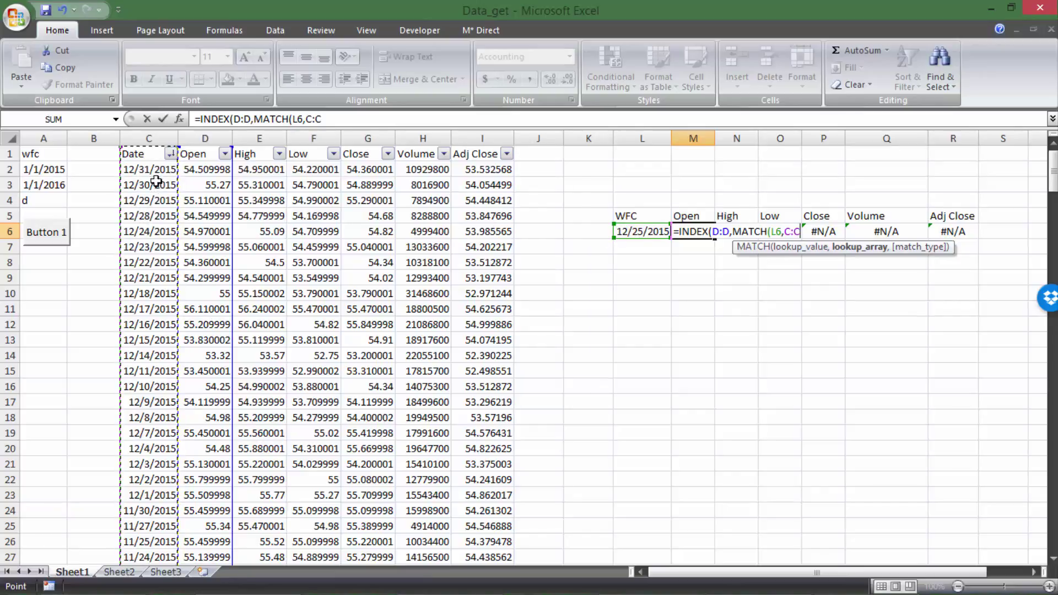
pyautogui.write(',')
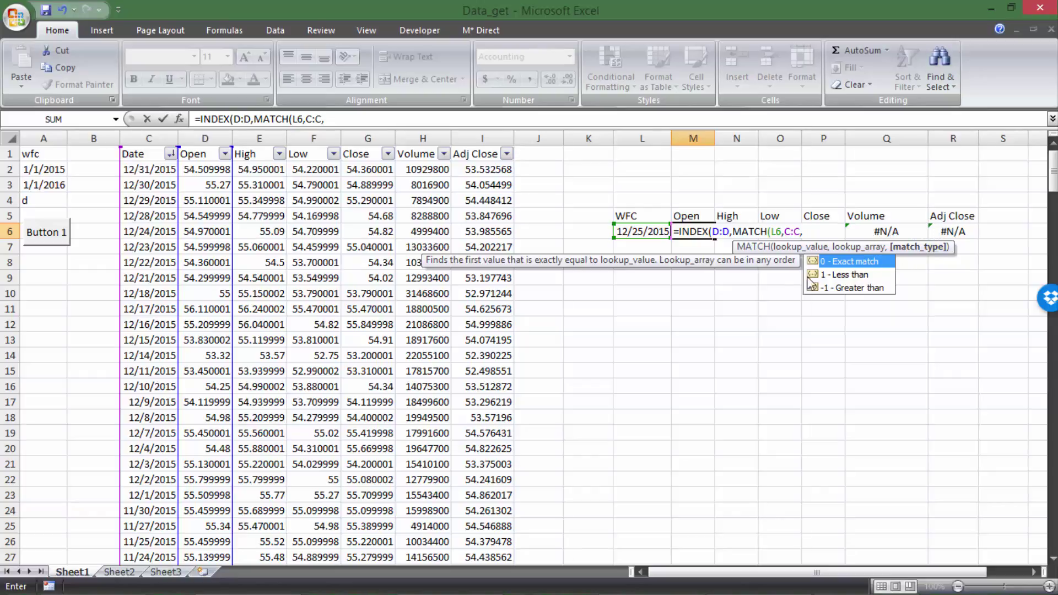
pyautogui.doubleClick(839, 262)
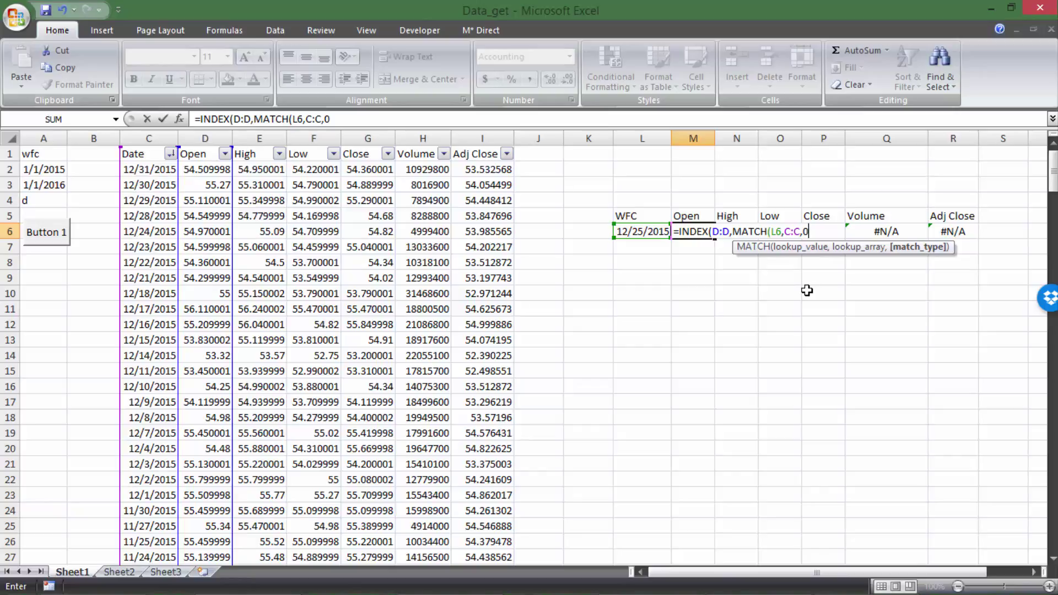
pyautogui.write('))')
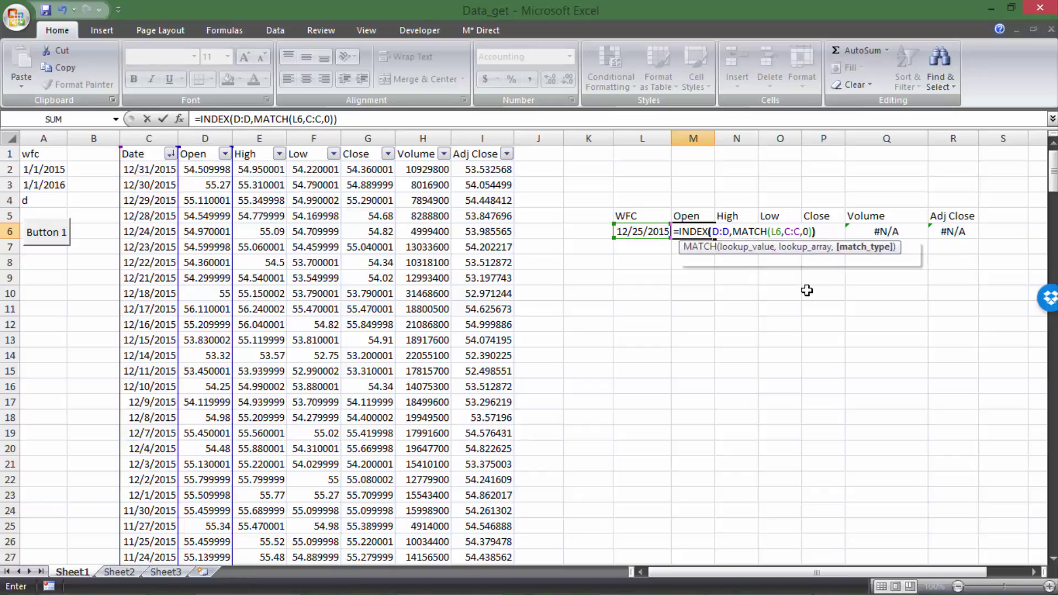
pyautogui.press('Return')
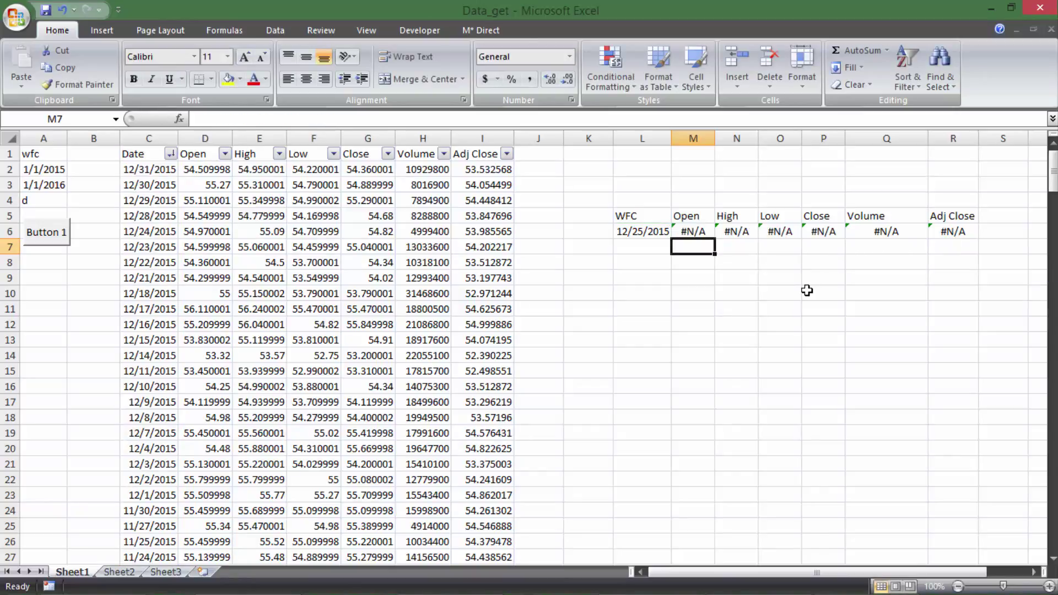
pyautogui.click(692, 236)
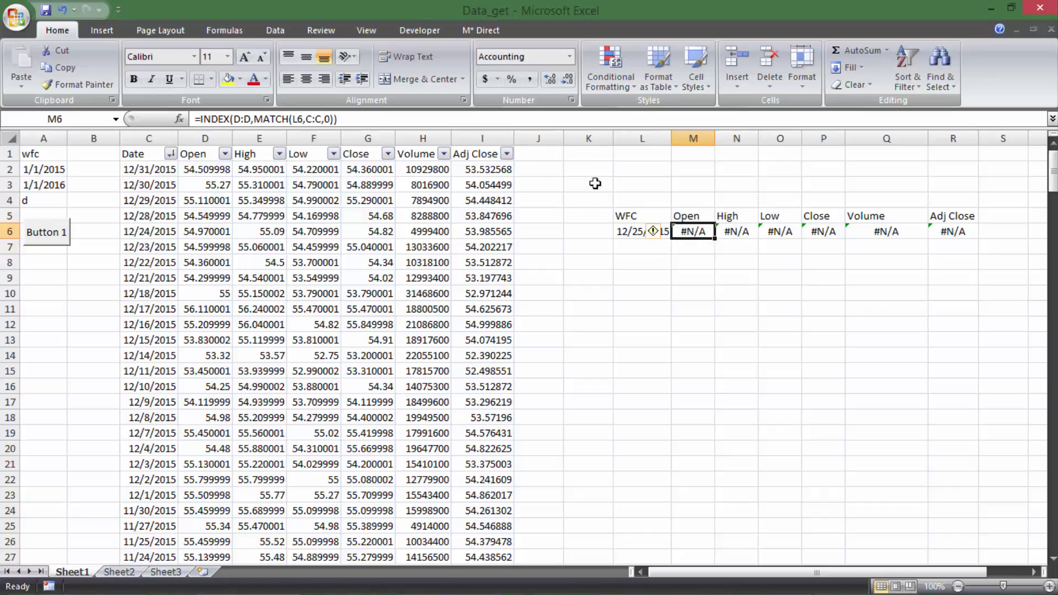
pyautogui.click(624, 231)
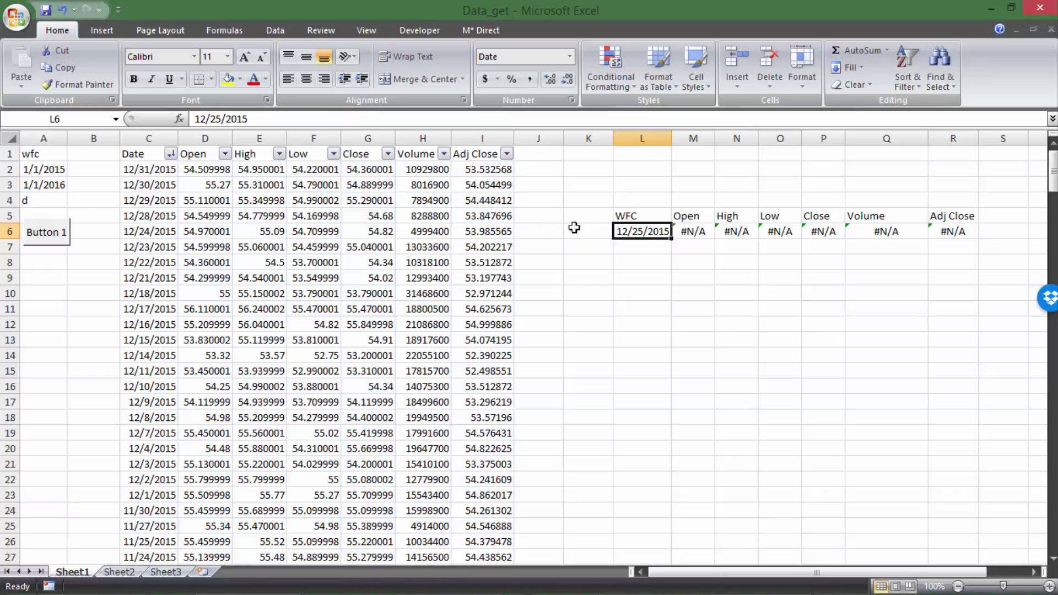
# Step: Enter 12/24/2015 as the lookup date and check the Open formula's result
pyautogui.write('12')
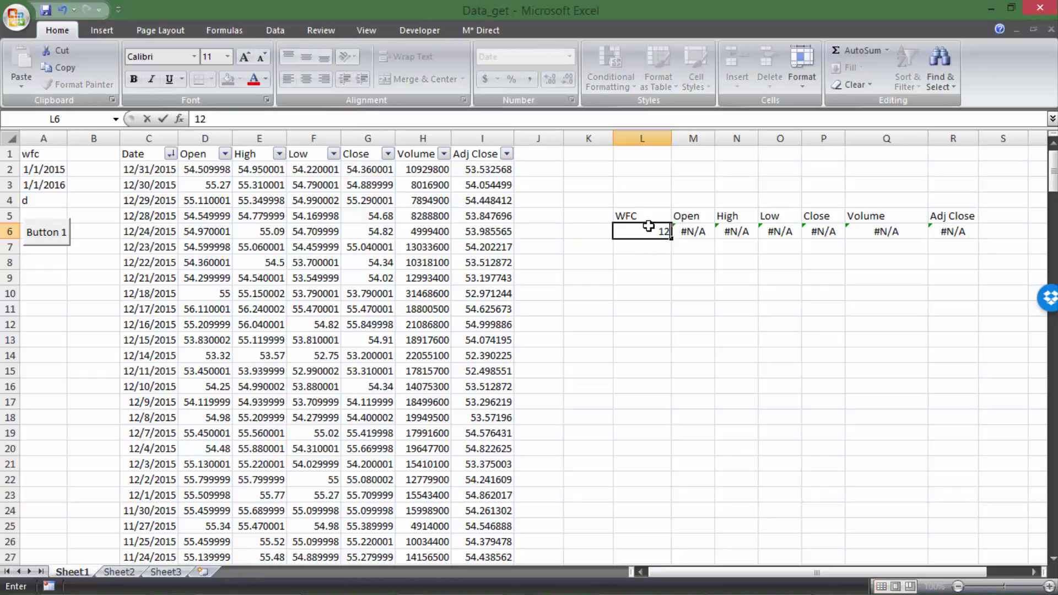
pyautogui.write('/24/2015')
pyautogui.press('Return')
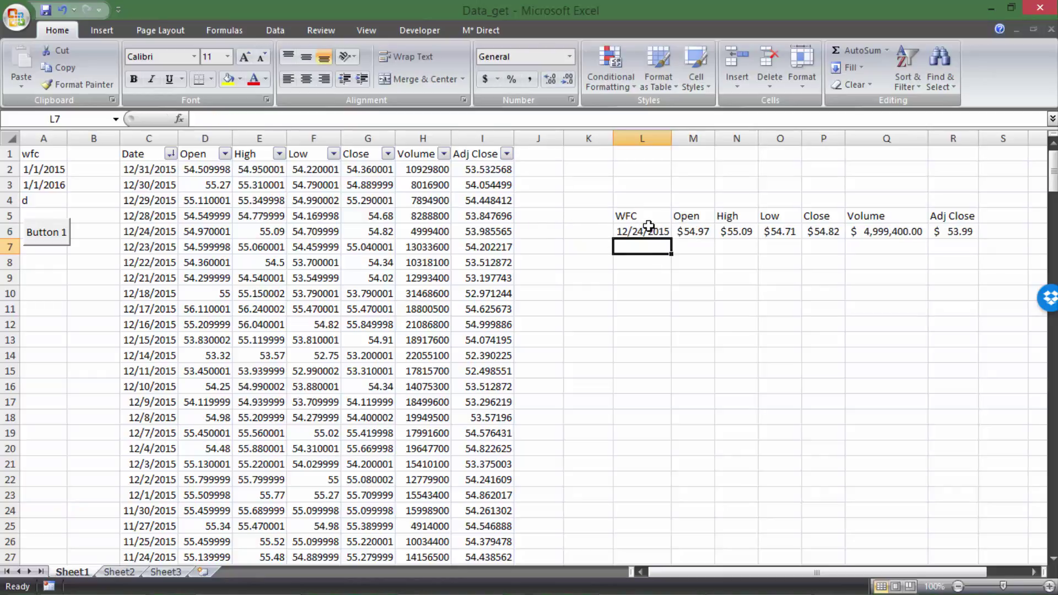
pyautogui.click(705, 229)
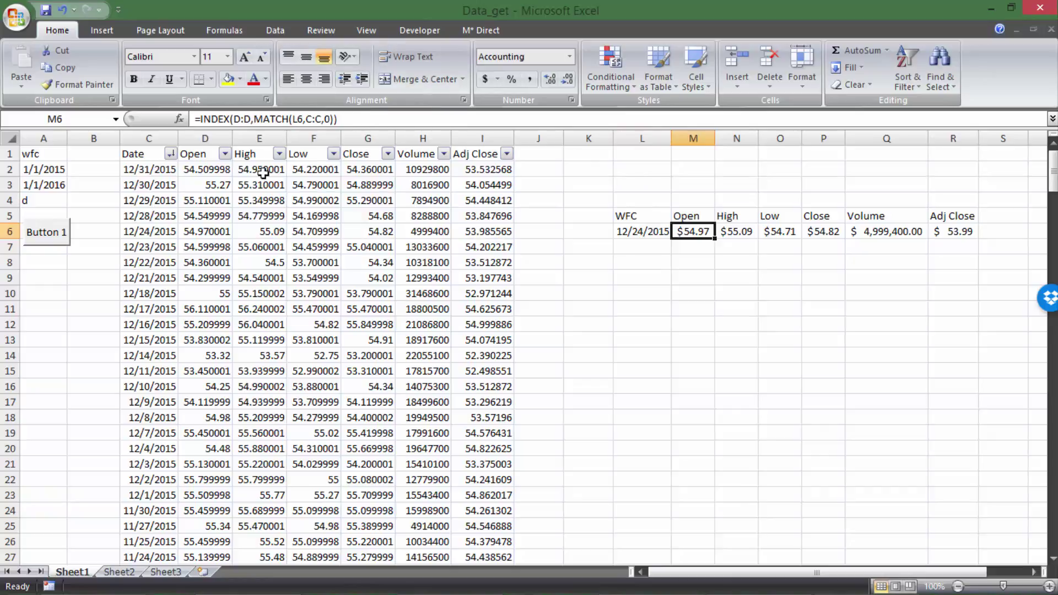
pyautogui.doubleClick(326, 119)
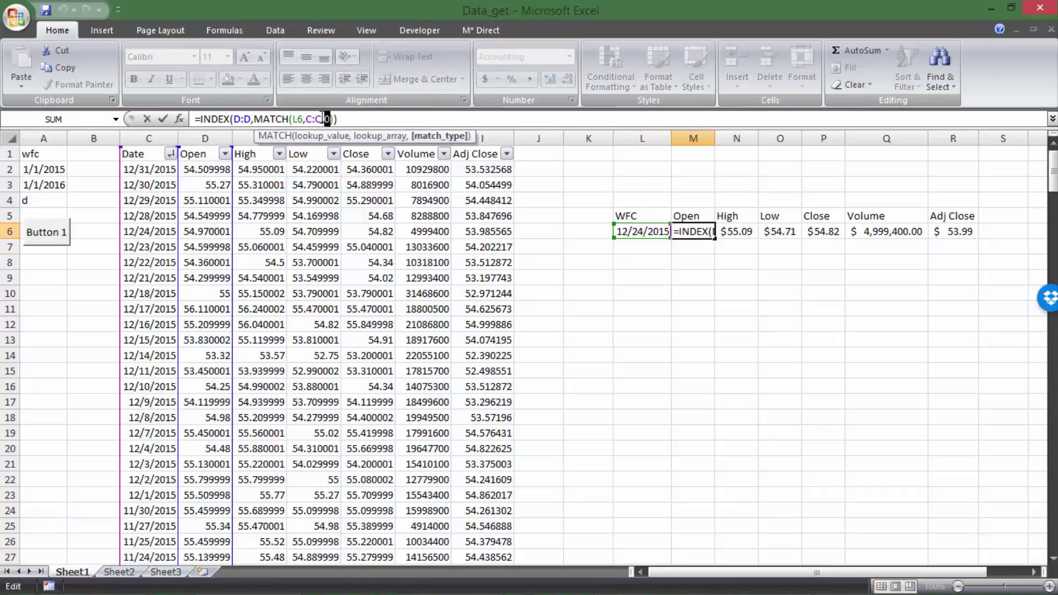
pyautogui.click(624, 289)
pyautogui.press('Escape')
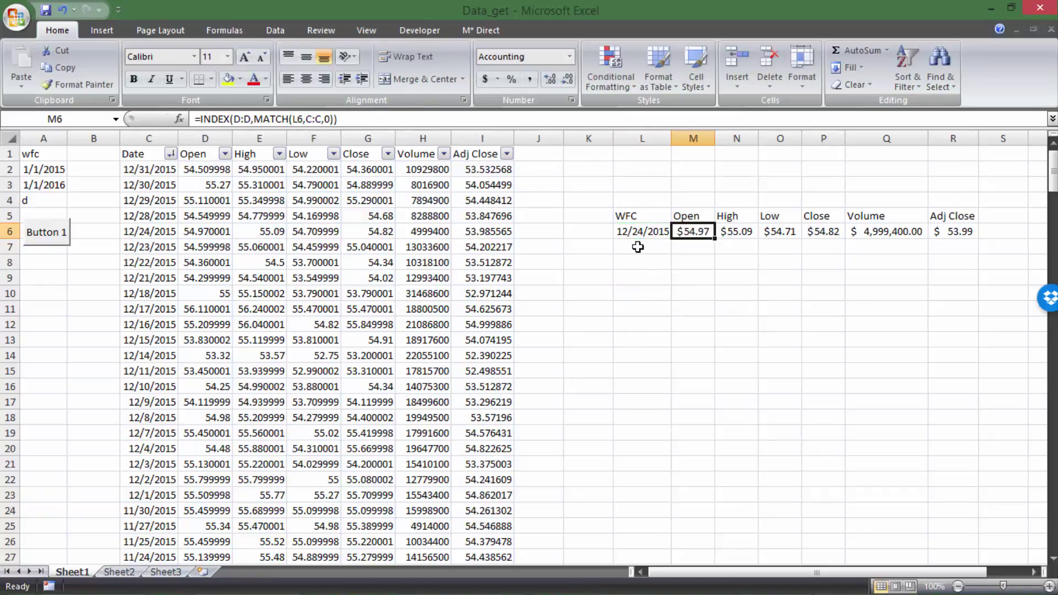
# Step: Restore the lookup date to 12/25/2015 and review the #N/A results in M6:R6
pyautogui.click(629, 227)
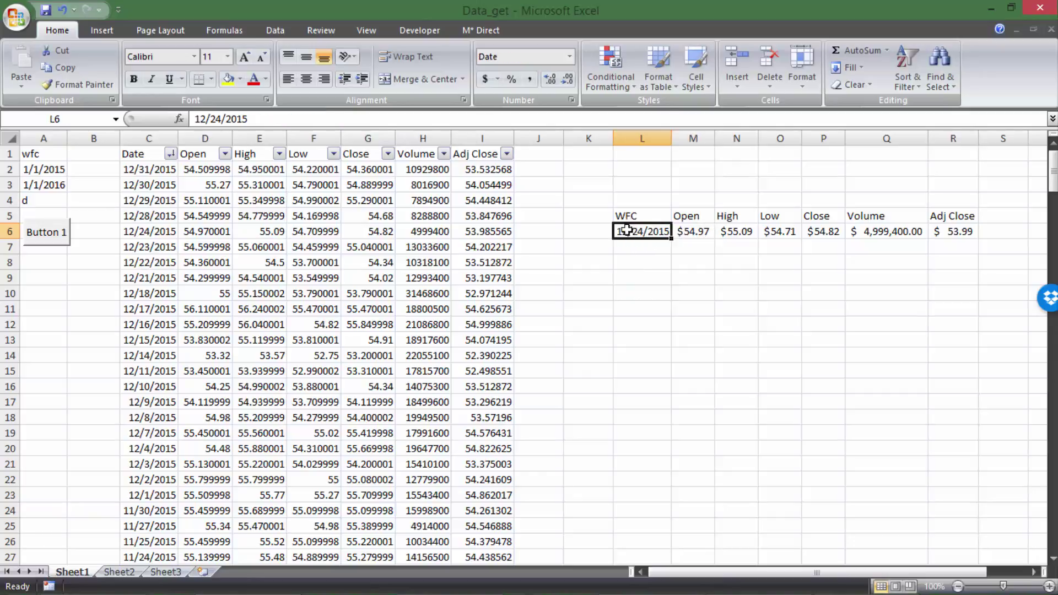
pyautogui.write('12/2')
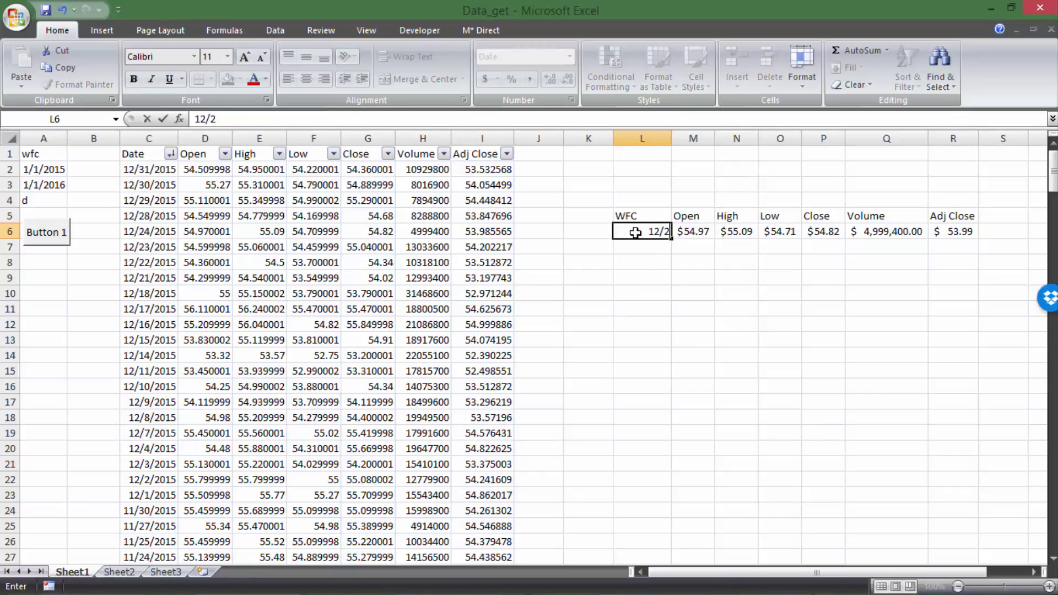
pyautogui.write('5/2015')
pyautogui.press('Return')
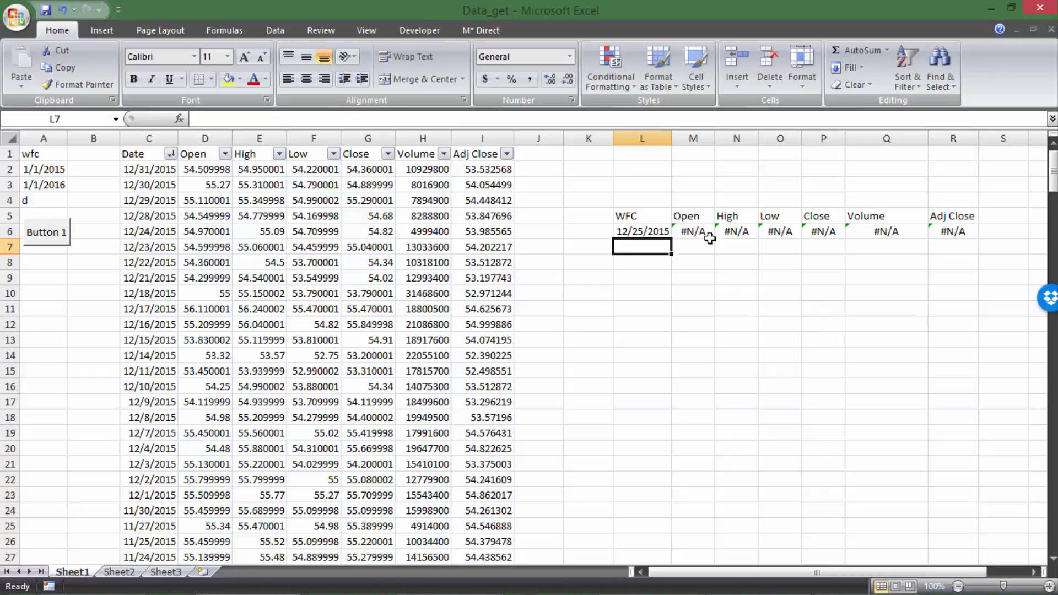
pyautogui.moveTo(710, 238); pyautogui.dragTo(964, 234)
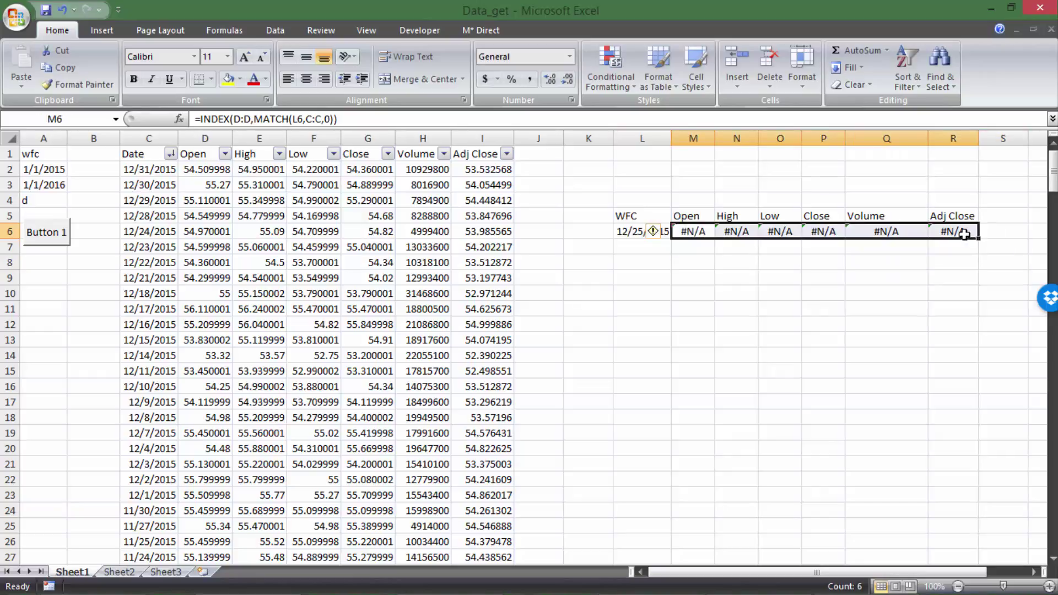
pyautogui.click(633, 262)
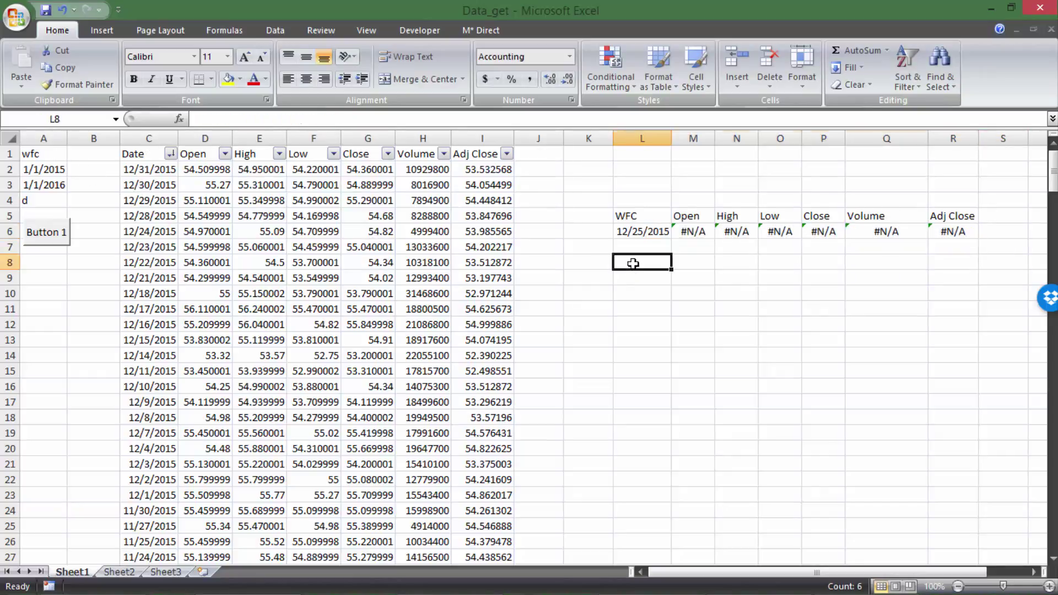
pyautogui.click(686, 227)
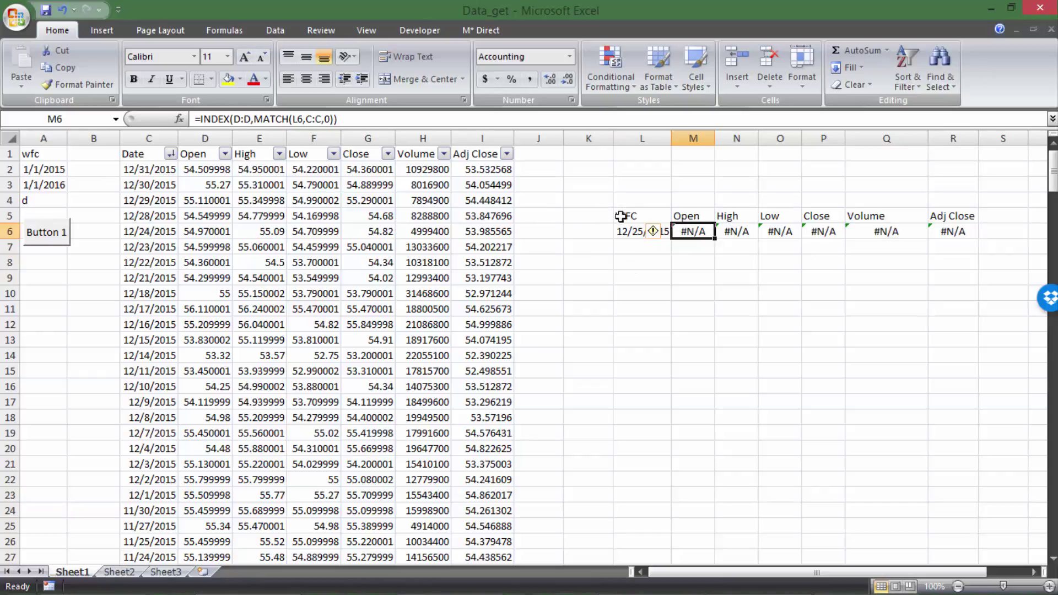
pyautogui.click(325, 119)
# Step: Change M6's match type from 0 to 1 (less than) so the Open returns a price
pyautogui.press('BackSpace')
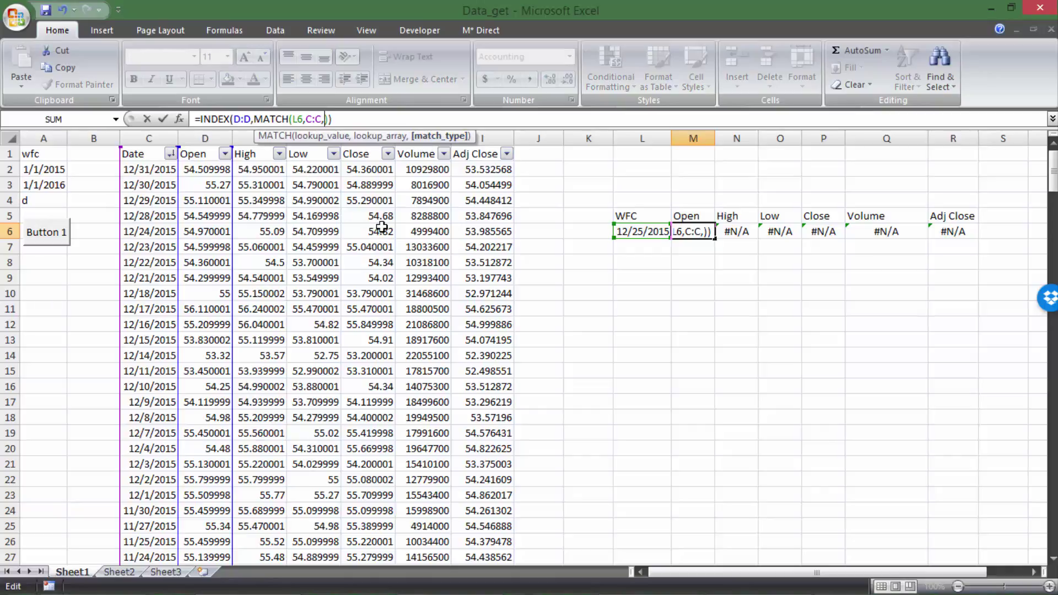
pyautogui.write('1')
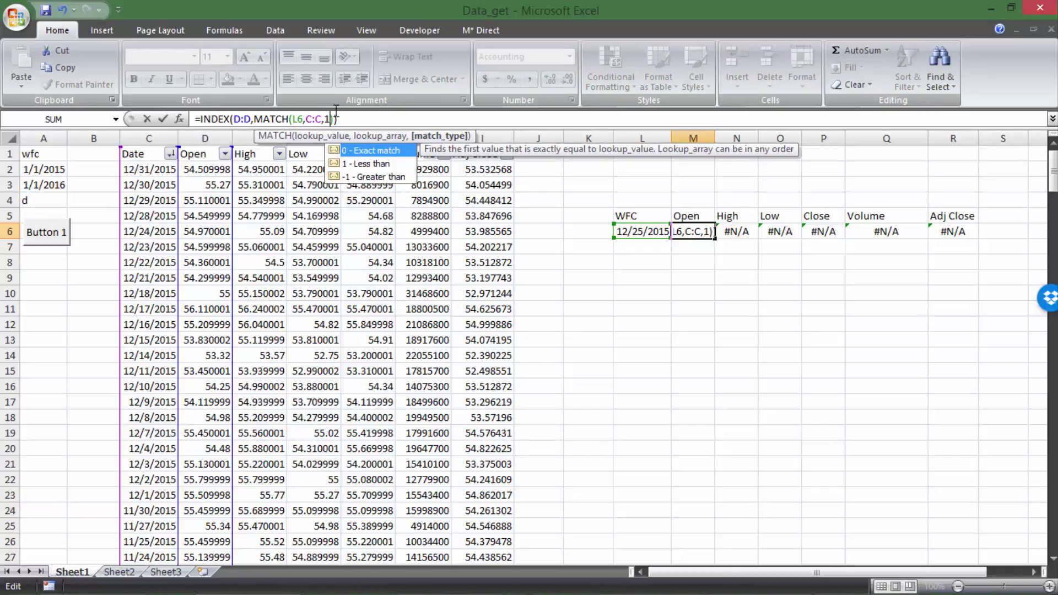
pyautogui.click(358, 164)
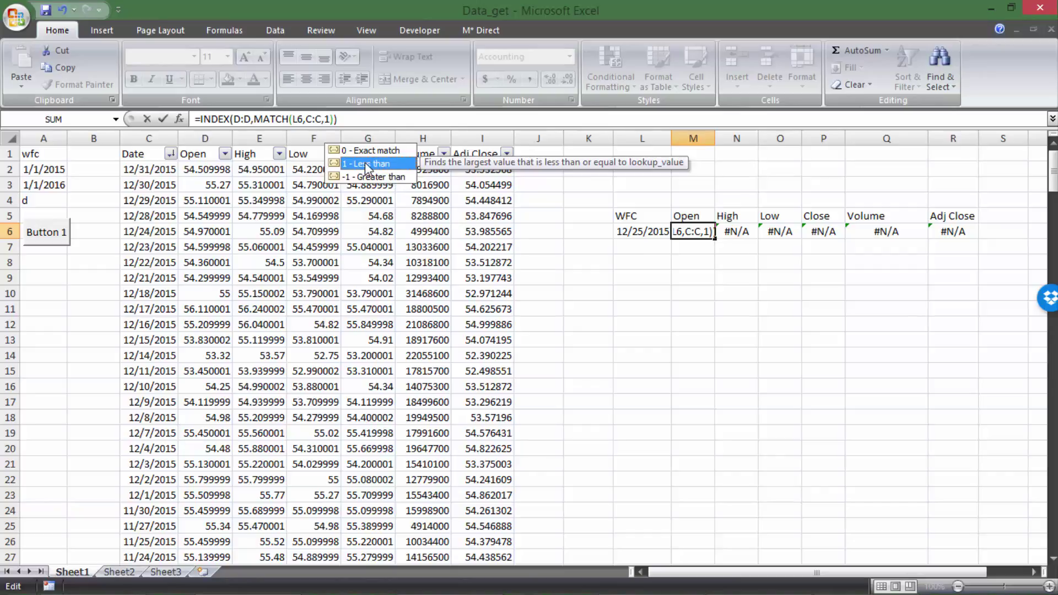
pyautogui.click(330, 119)
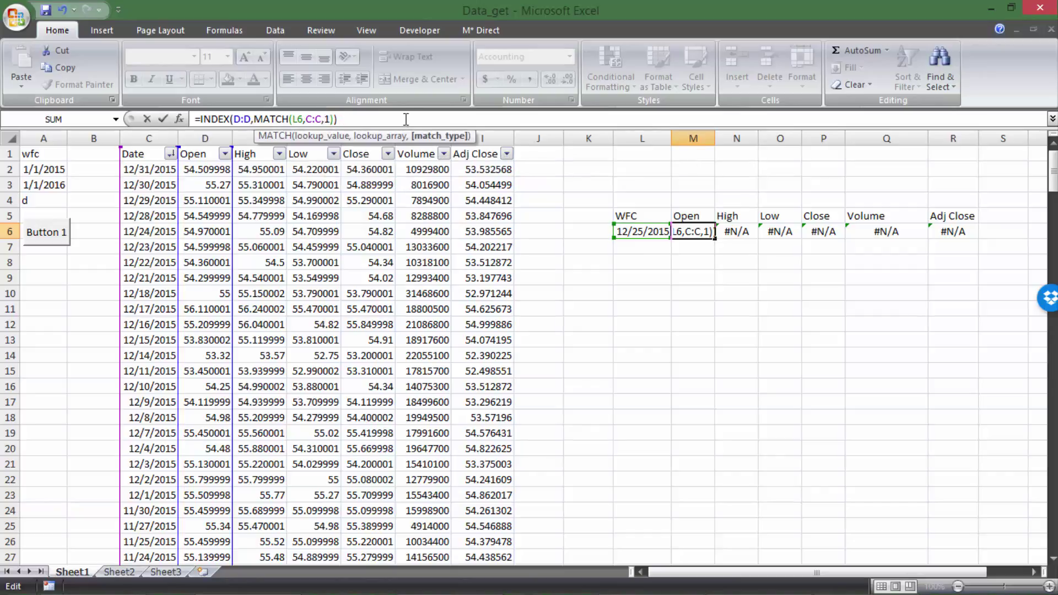
pyautogui.write('-')
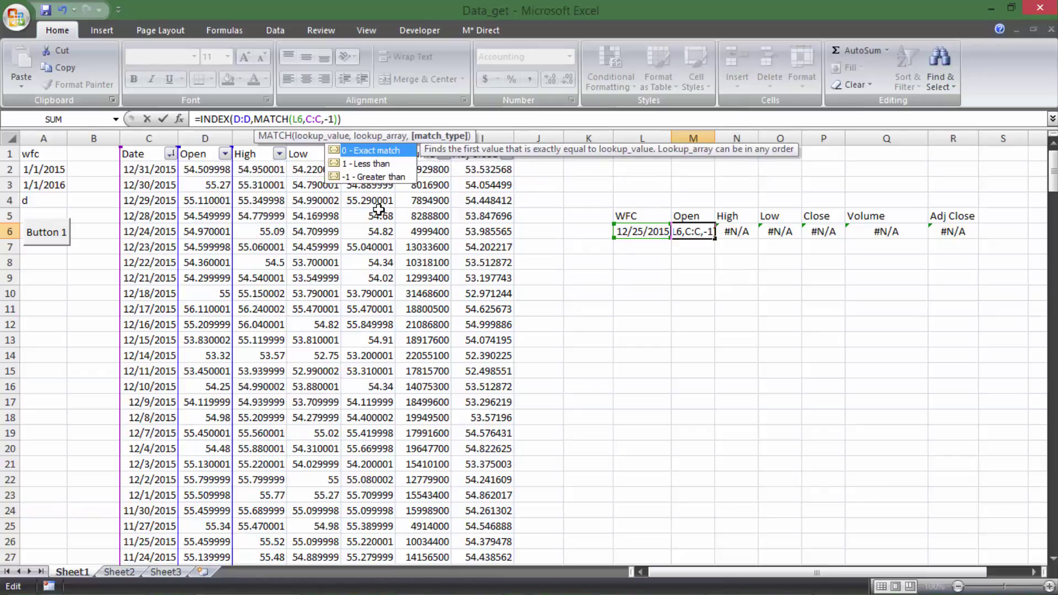
pyautogui.click(374, 178)
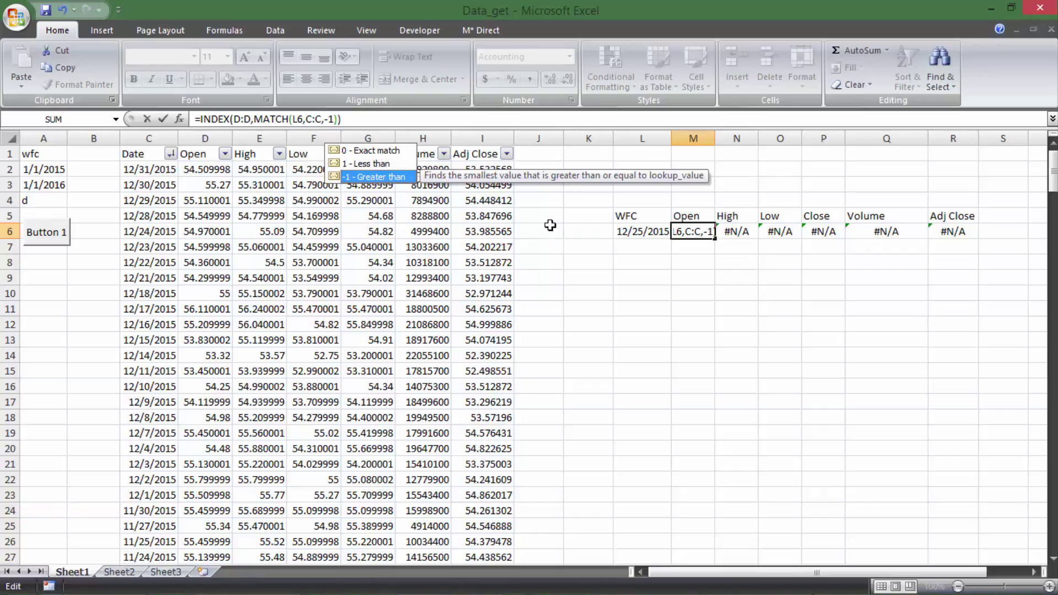
pyautogui.doubleClick(362, 165)
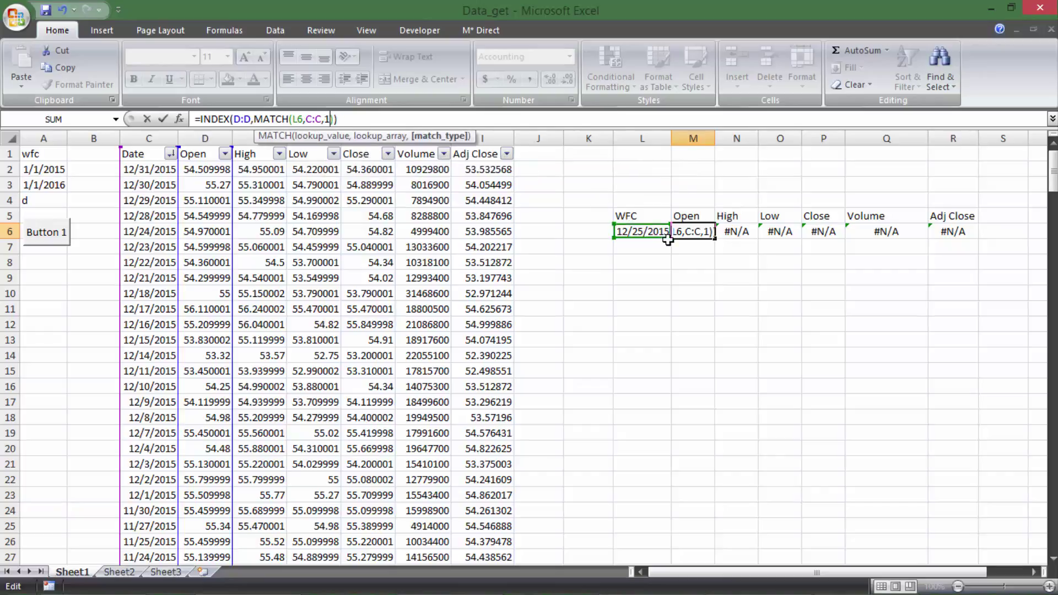
pyautogui.moveTo(664, 241); pyautogui.dragTo(666, 243)
pyautogui.press('Return')
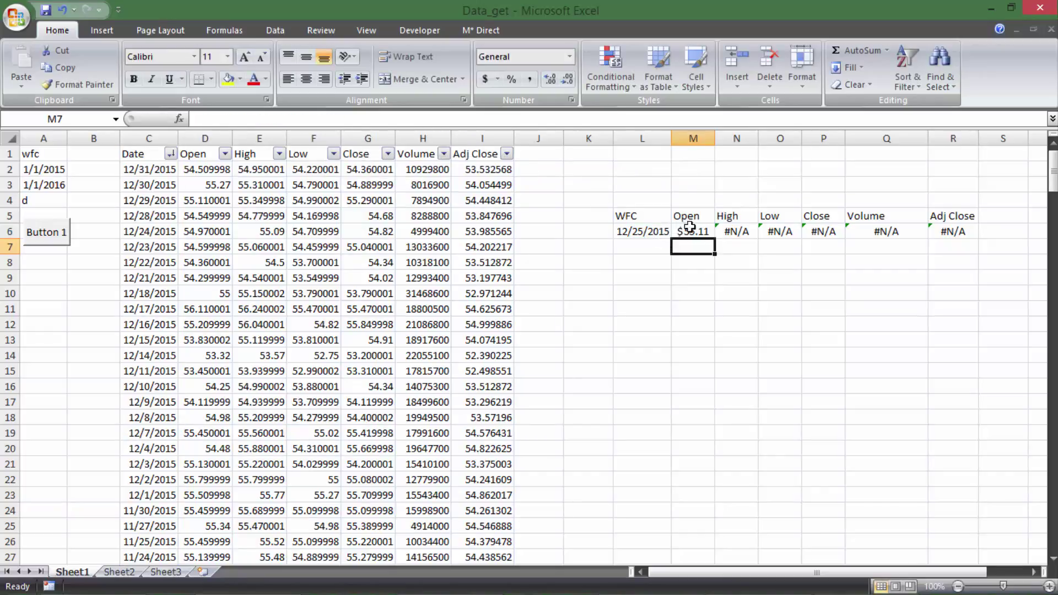
pyautogui.click(686, 230)
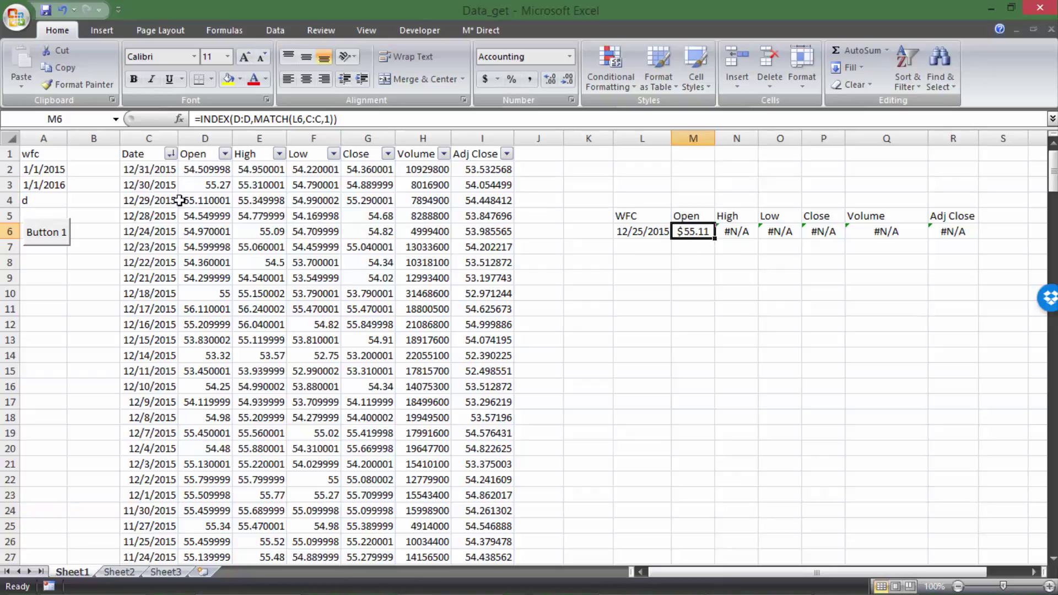
pyautogui.click(216, 231)
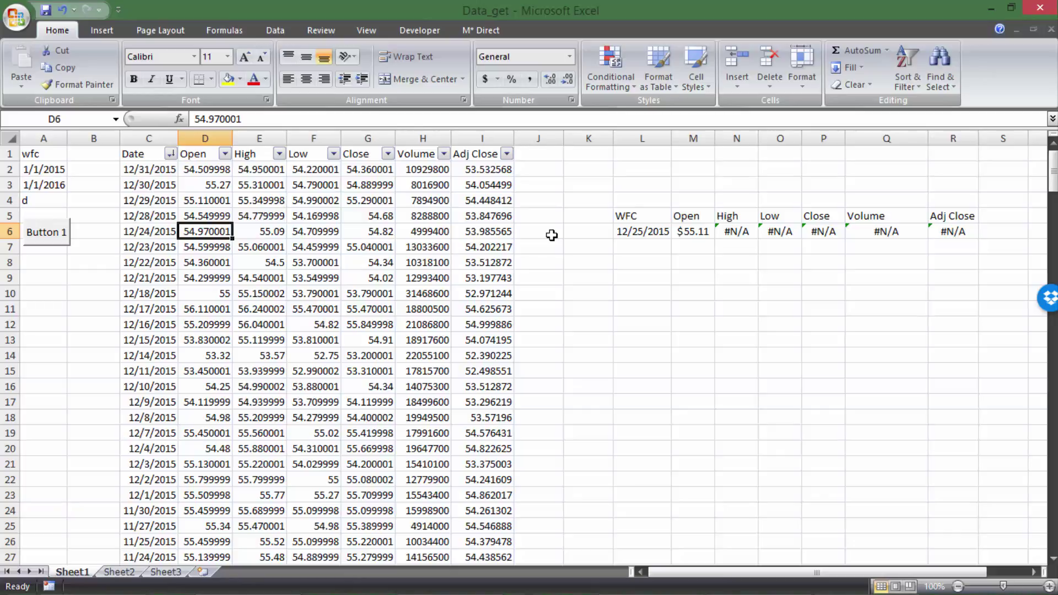
pyautogui.hotkey('ctrl', 'Down')
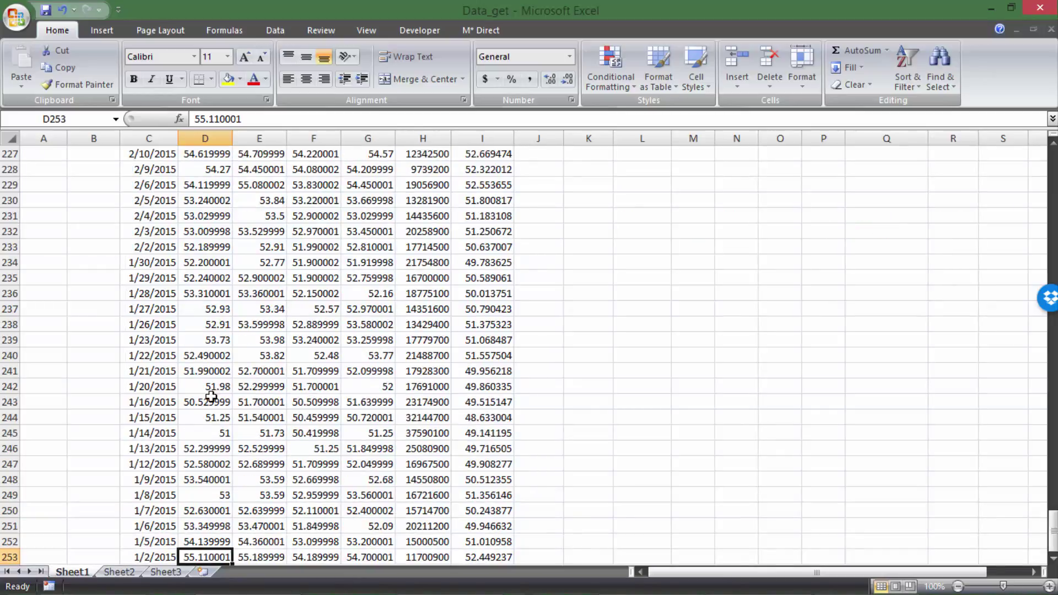
pyautogui.scroll(-2, 146, 463)
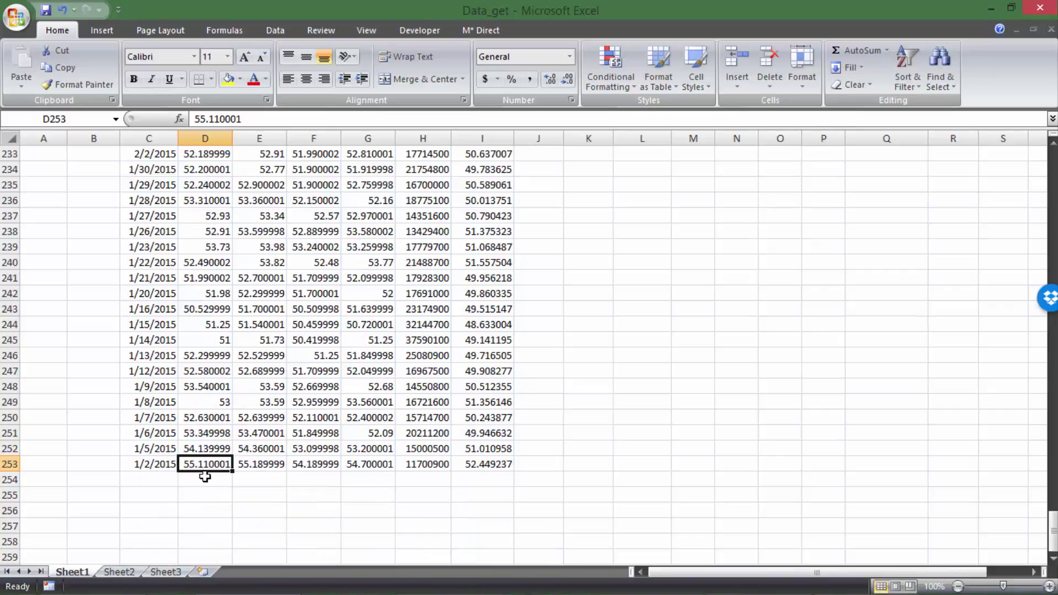
pyautogui.hotkey('ctrl', 'Up')
pyautogui.click(681, 232)
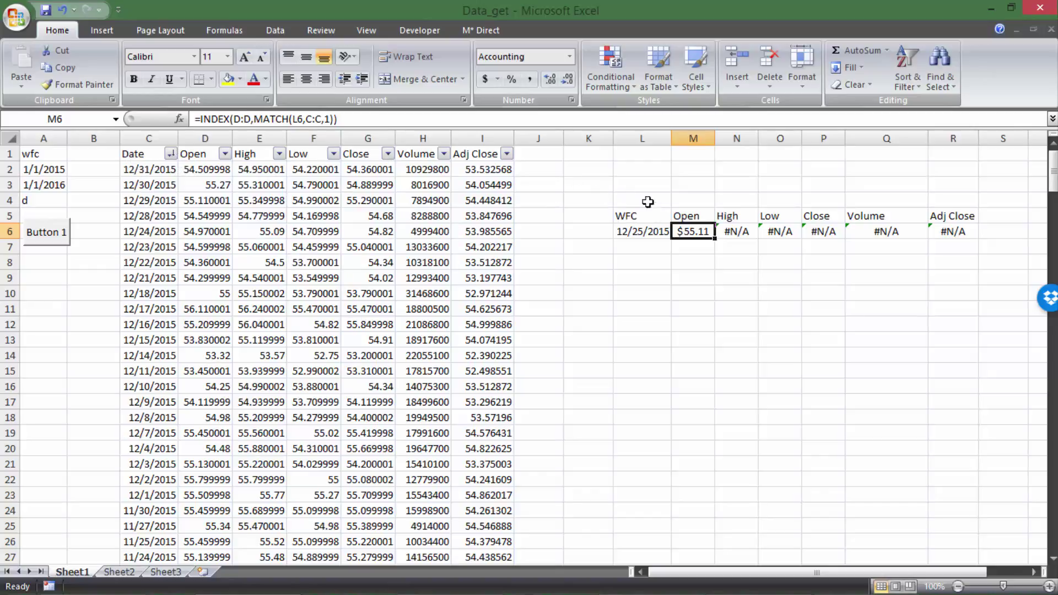
# Step: Sort the stock data by Date from oldest to newest
pyautogui.click(329, 119)
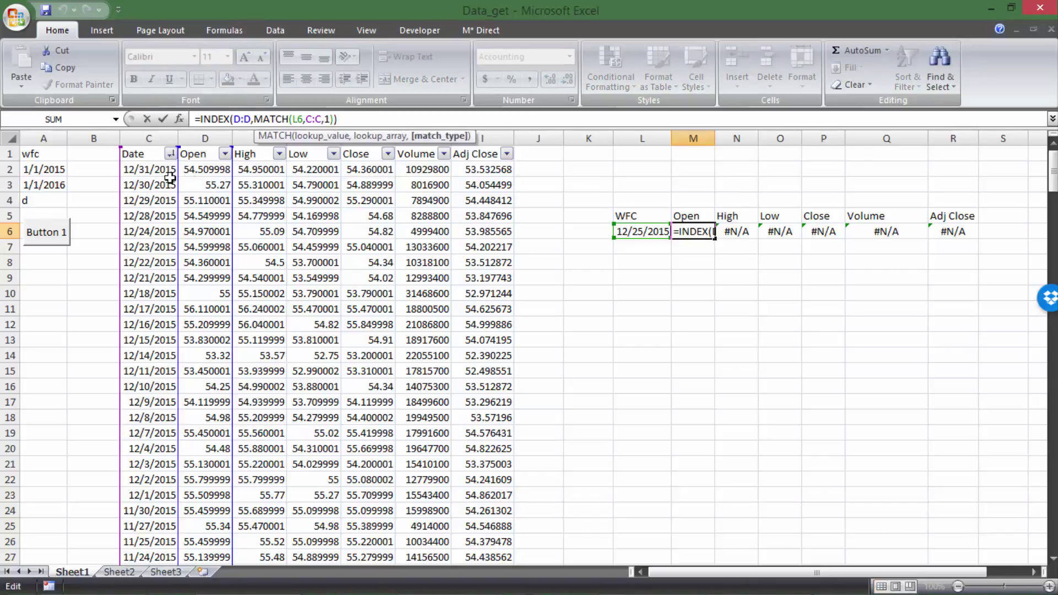
pyautogui.click(251, 202)
pyautogui.click(171, 154)
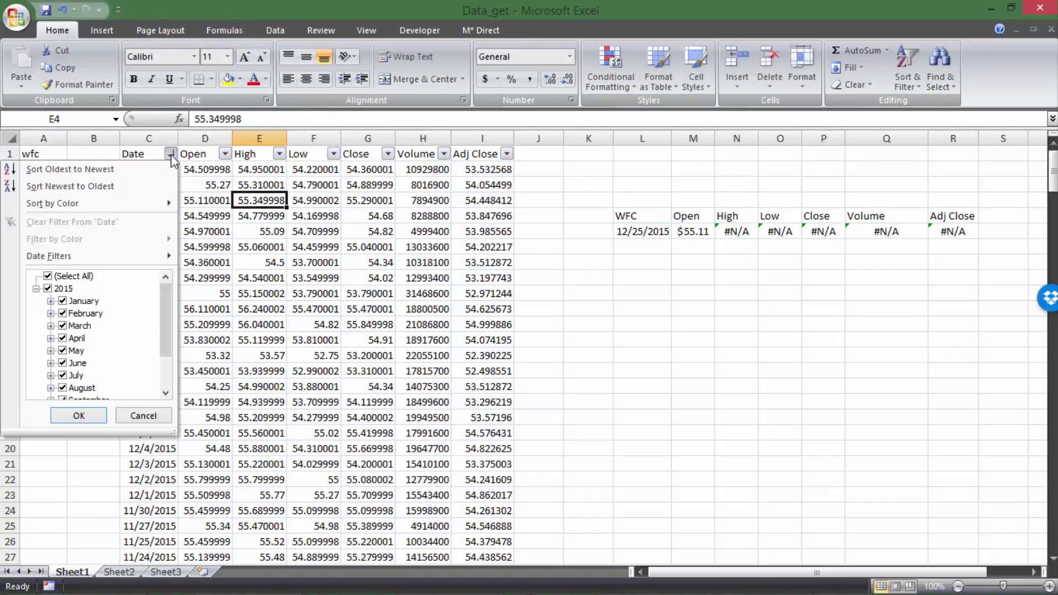
pyautogui.click(133, 166)
pyautogui.click(148, 169)
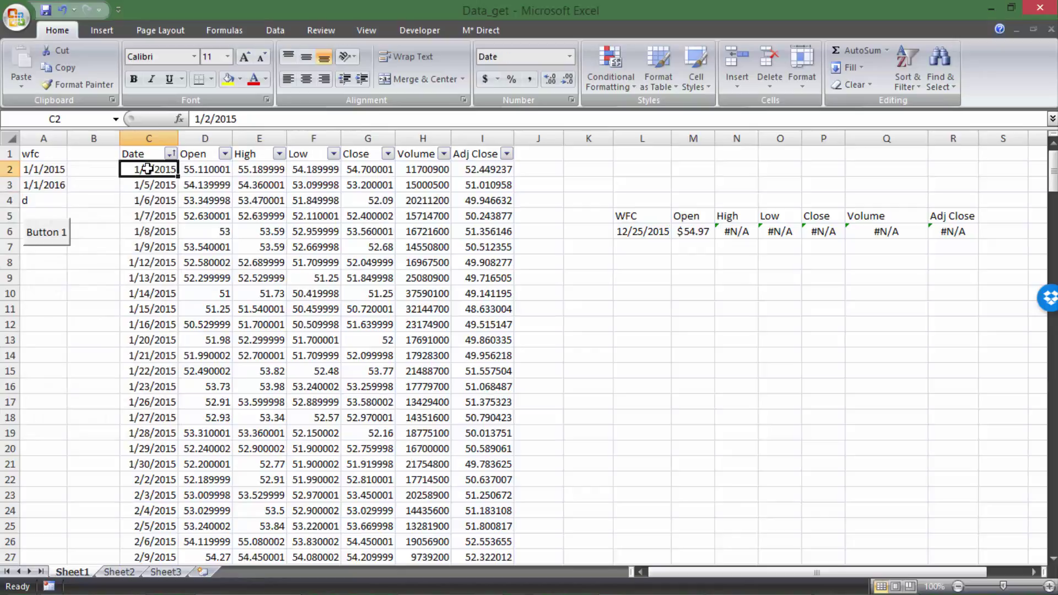
# Step: Confirm M6's Open of $54.97 matches the 12/24/2015 Open in the data
pyautogui.click(689, 231)
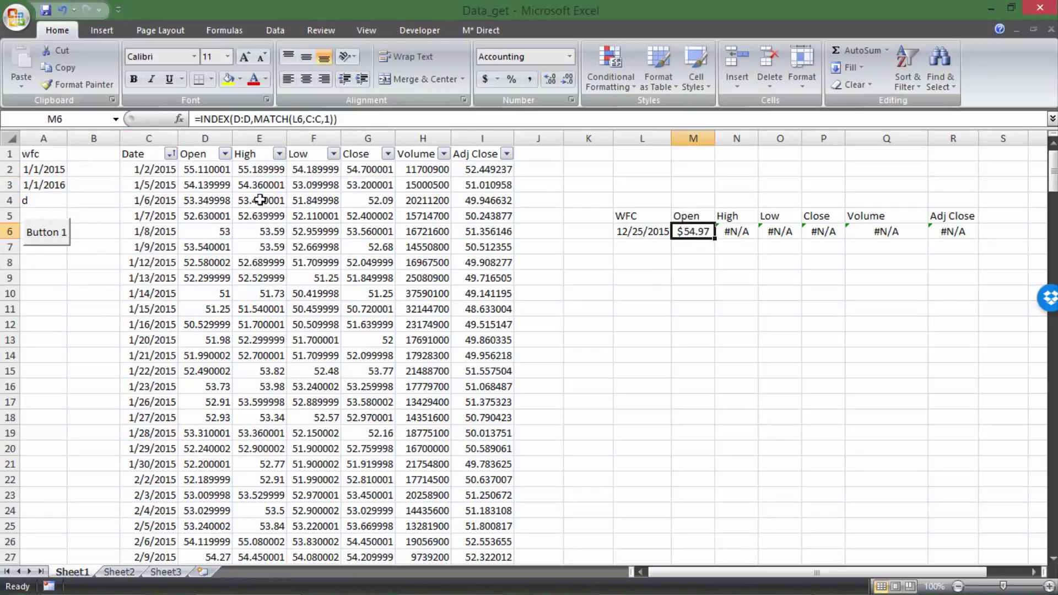
pyautogui.click(218, 227)
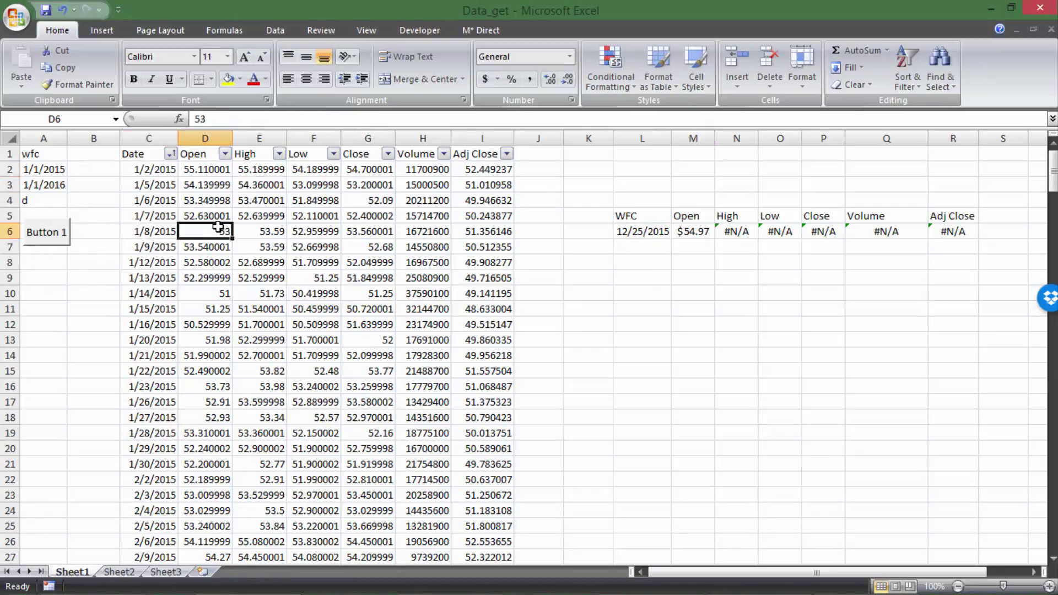
pyautogui.hotkey('ctrl', 'Down')
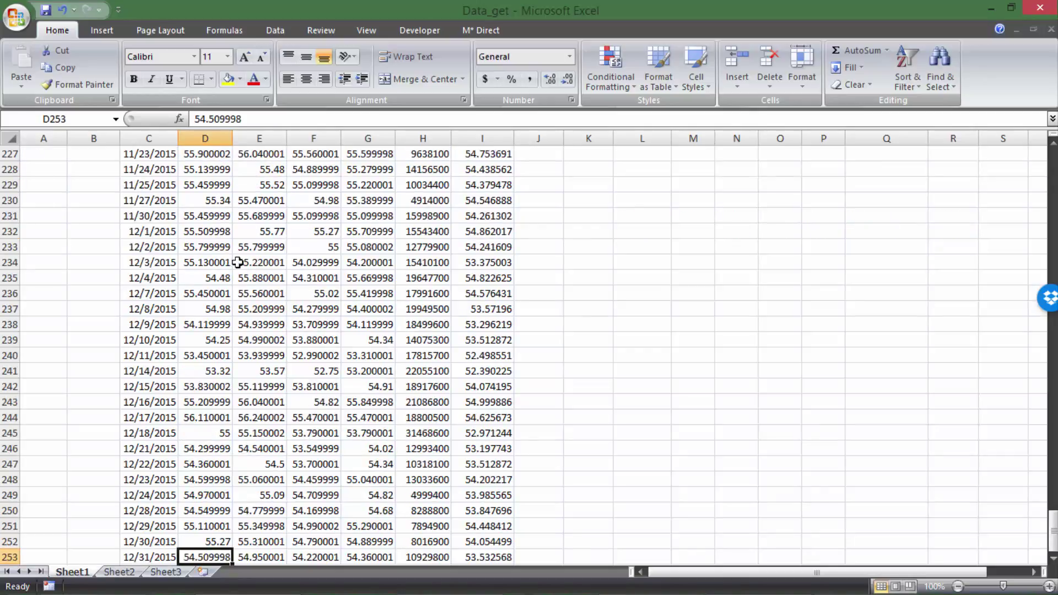
pyautogui.click(158, 495)
pyautogui.click(205, 495)
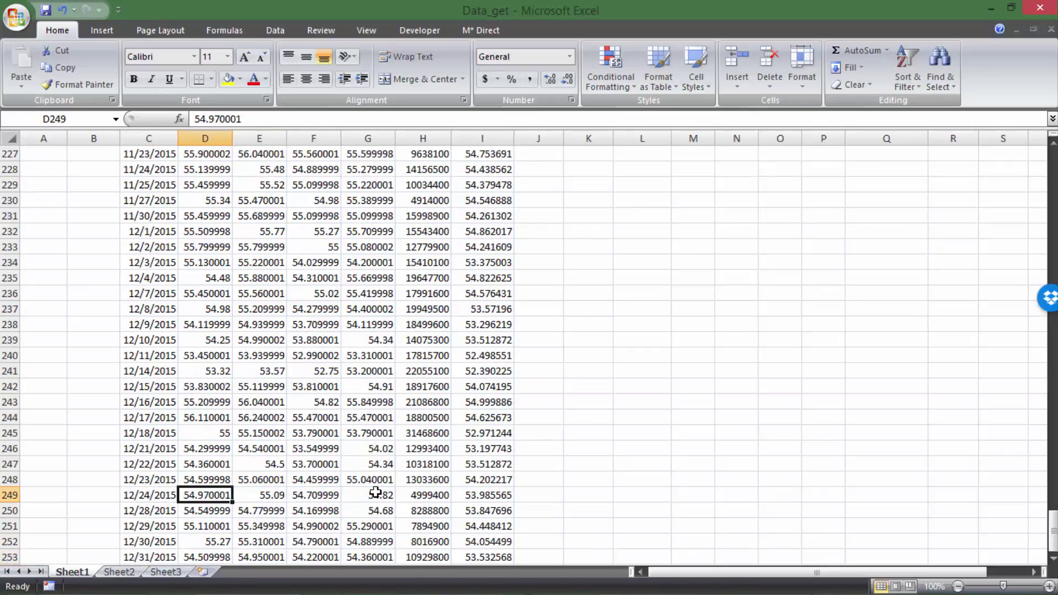
pyautogui.hotkey('ctrl', 'Up')
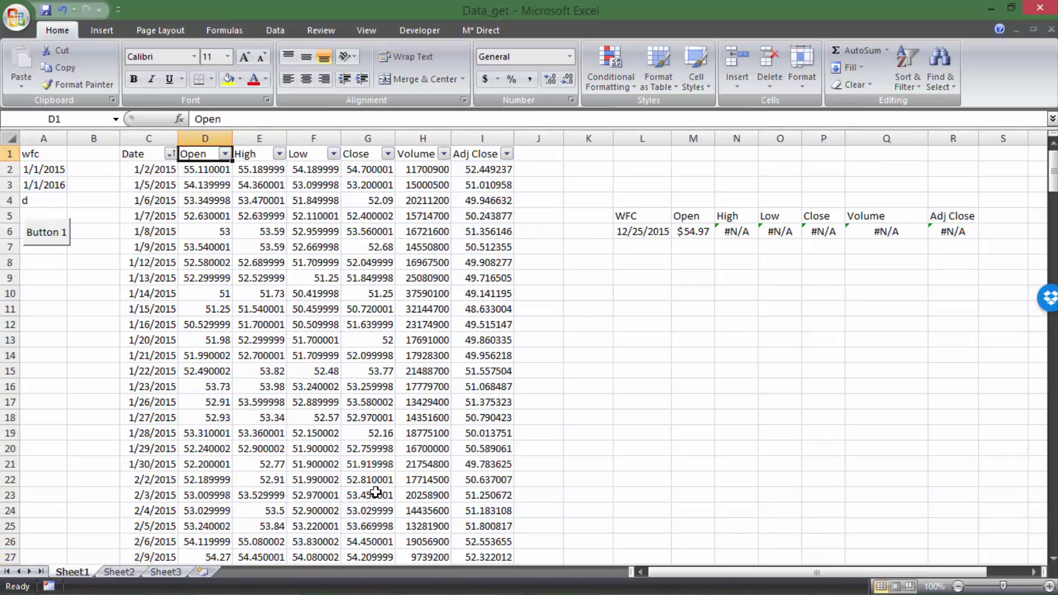
pyautogui.click(693, 232)
pyautogui.moveTo(154, 169); pyautogui.dragTo(154, 464)
pyautogui.click(672, 269)
# Step: Make M6's lookup references absolute as $L$6 and $C:$C
pyautogui.click(707, 234)
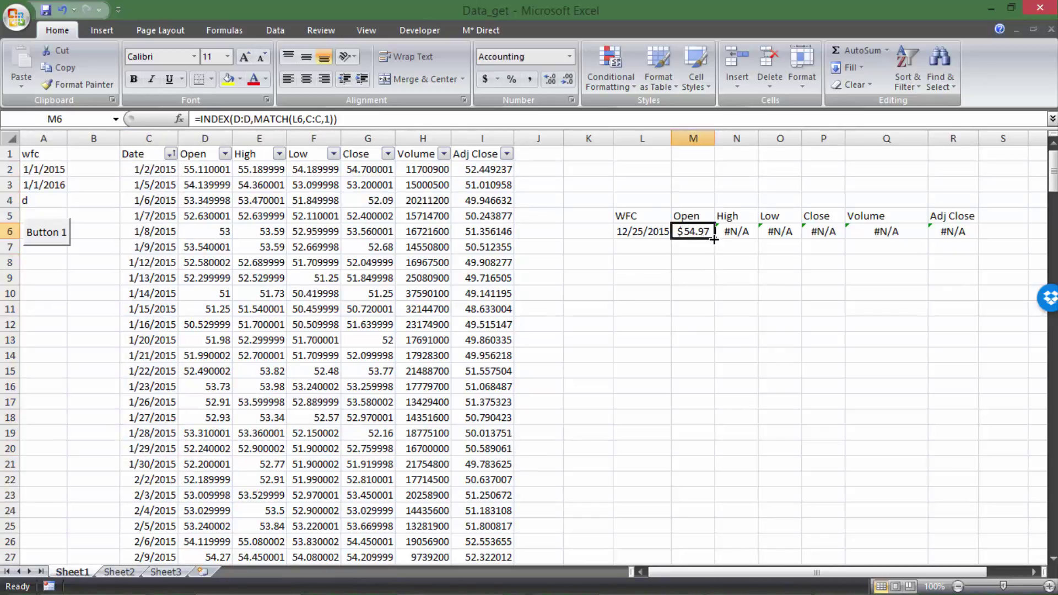
pyautogui.click(243, 119)
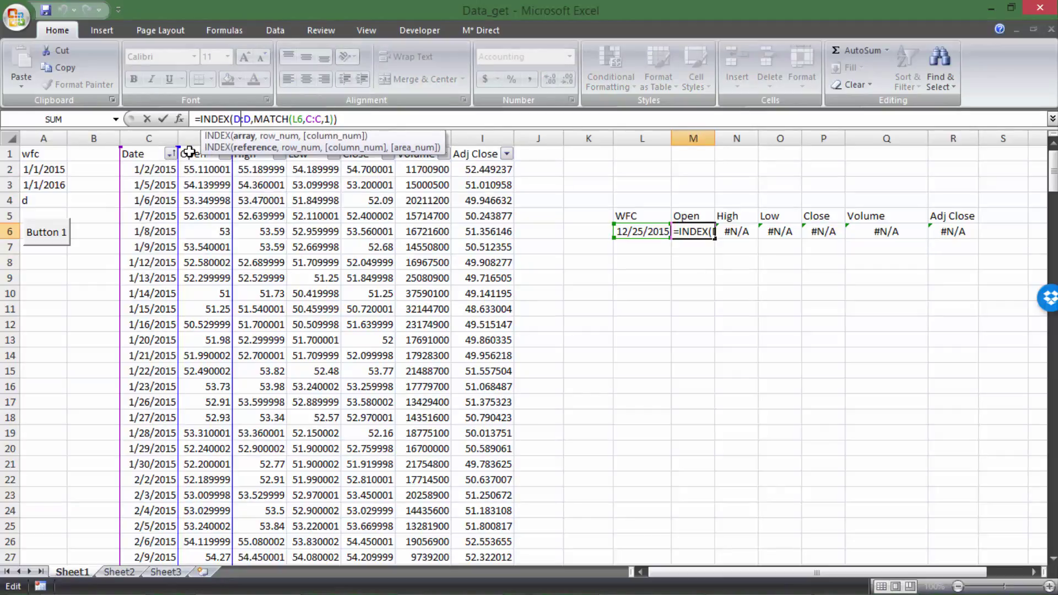
pyautogui.click(297, 119)
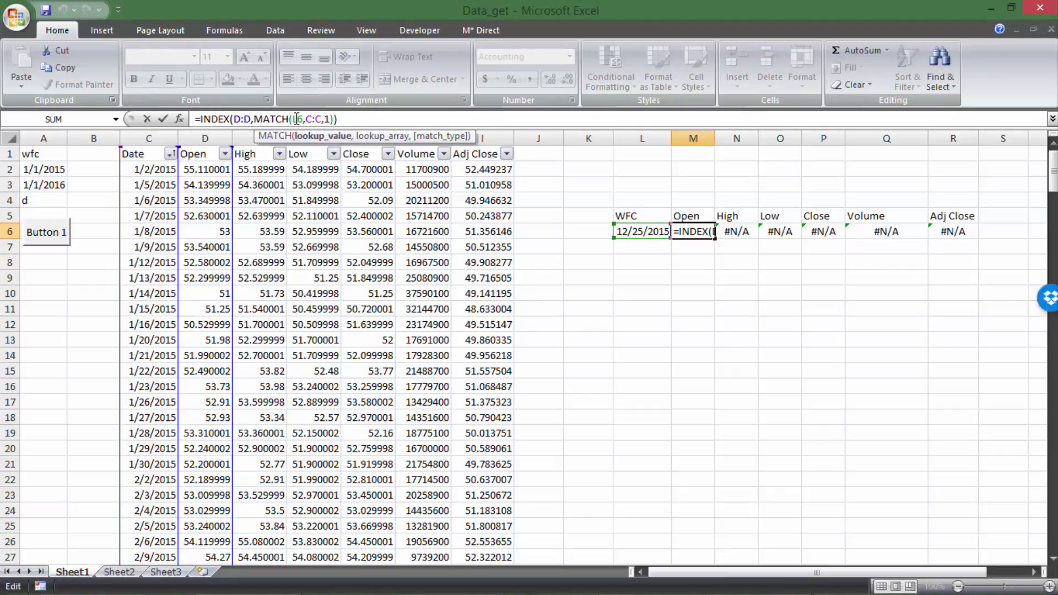
pyautogui.press('F4')
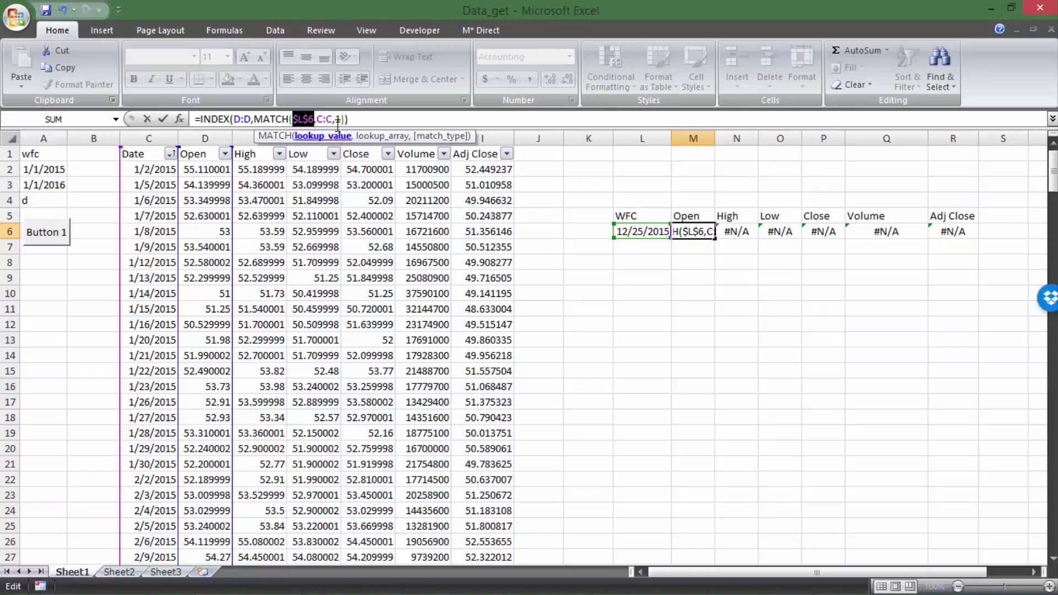
pyautogui.moveTo(333, 119); pyautogui.dragTo(315, 119)
pyautogui.press('F4')
pyautogui.click(313, 120)
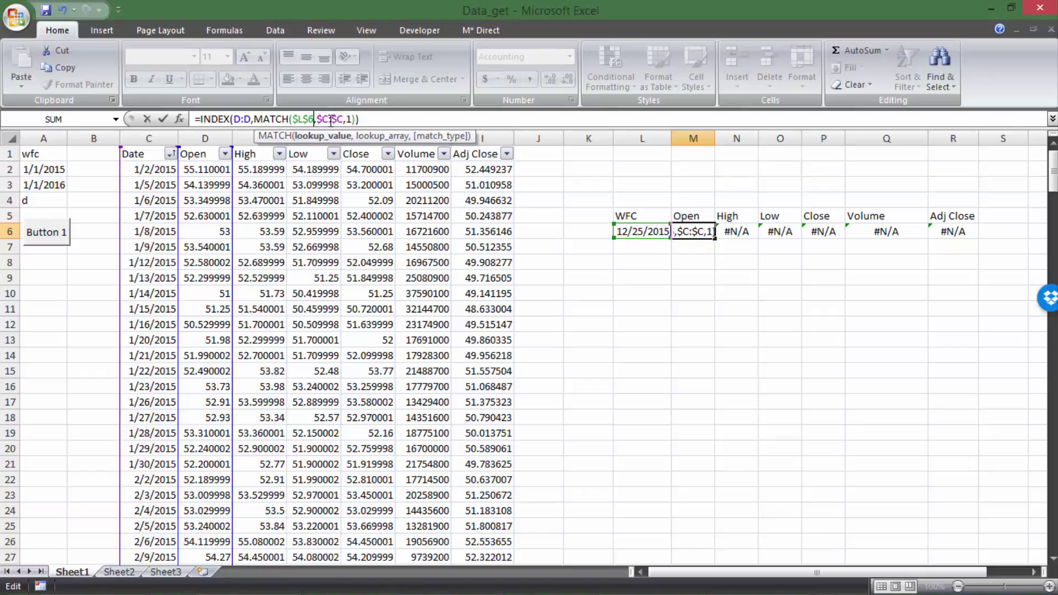
pyautogui.press('Return')
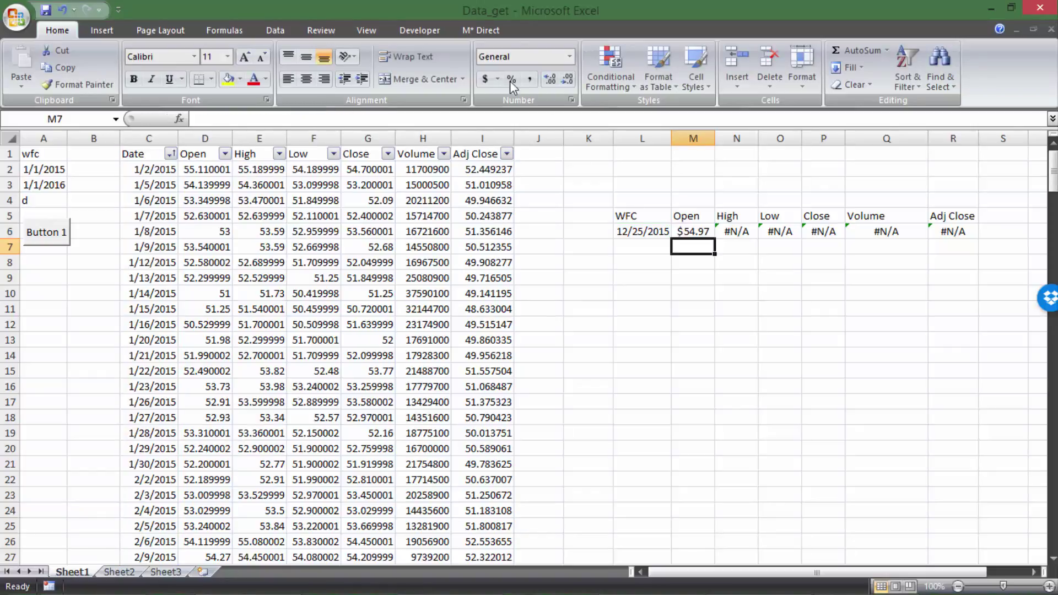
# Step: Fill the M6 lookup formula across N6:R6 to show the 12/25/2015 values
pyautogui.click(696, 231)
pyautogui.moveTo(715, 237); pyautogui.dragTo(964, 236)
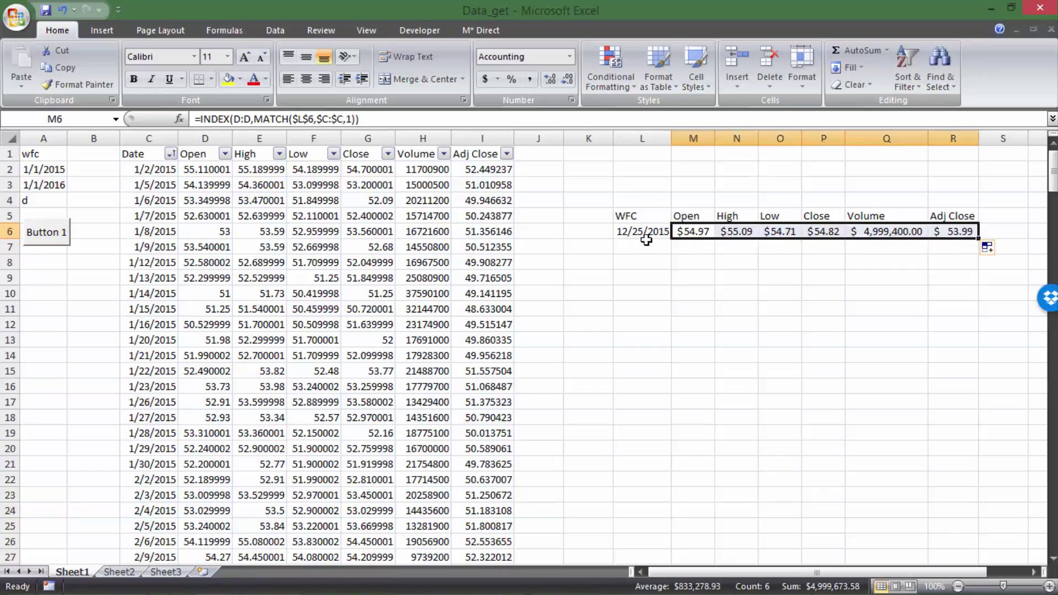
pyautogui.click(643, 234)
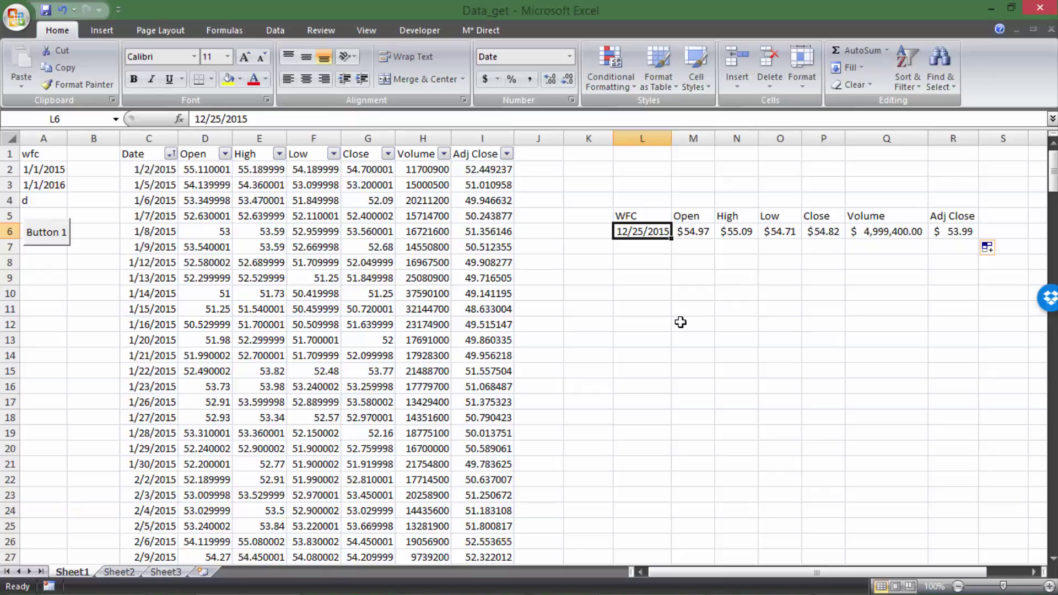
# Step: Try 1/3/2015 as the lookup date and compare with the earliest dates in column C
pyautogui.write('1')
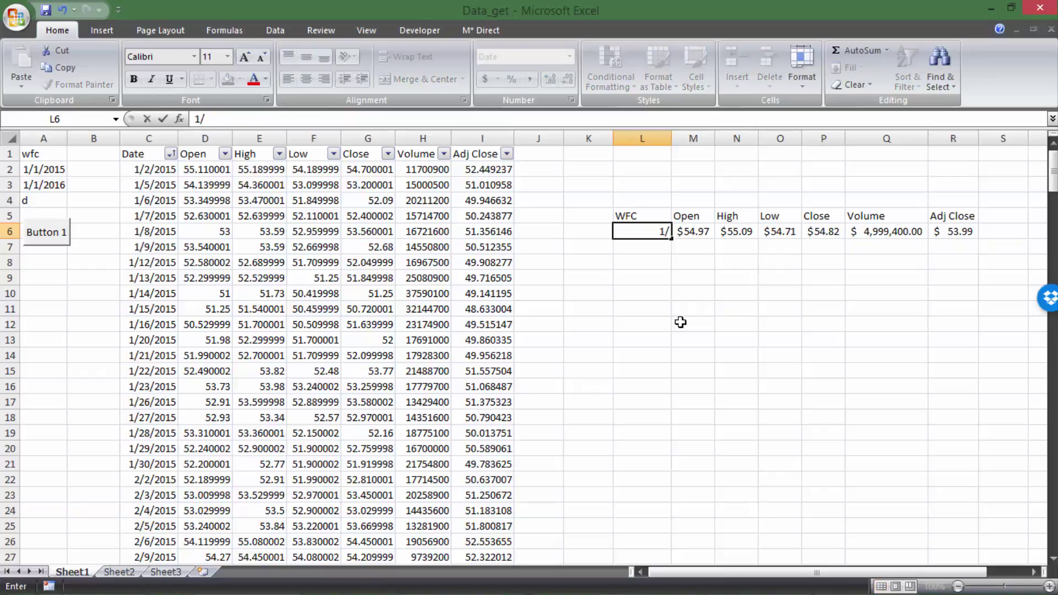
pyautogui.write('/')
pyautogui.press('pagedown')
pyautogui.scroll(9, 680, 323)
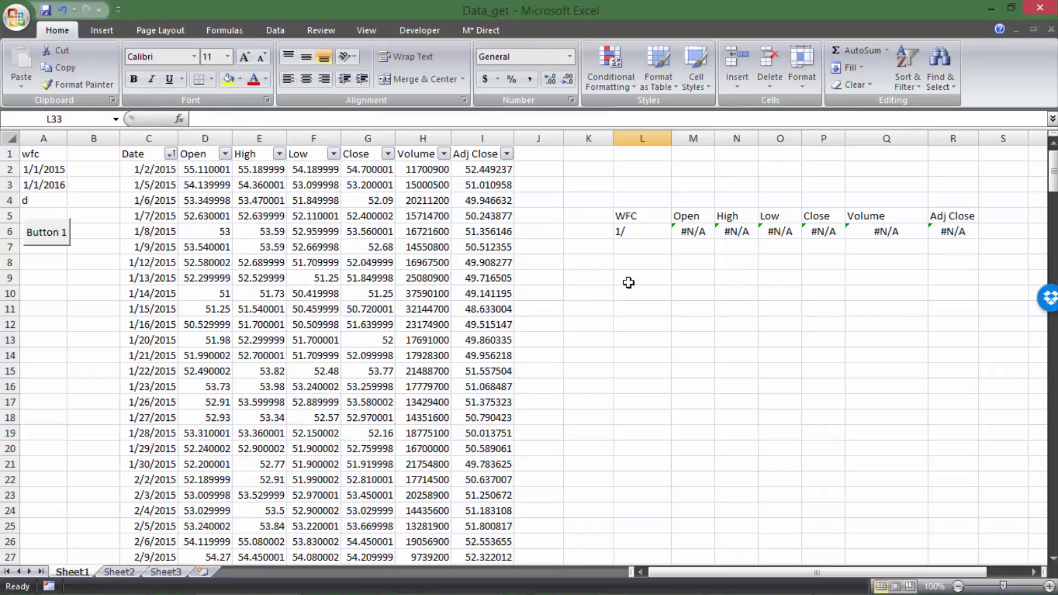
pyautogui.click(635, 231)
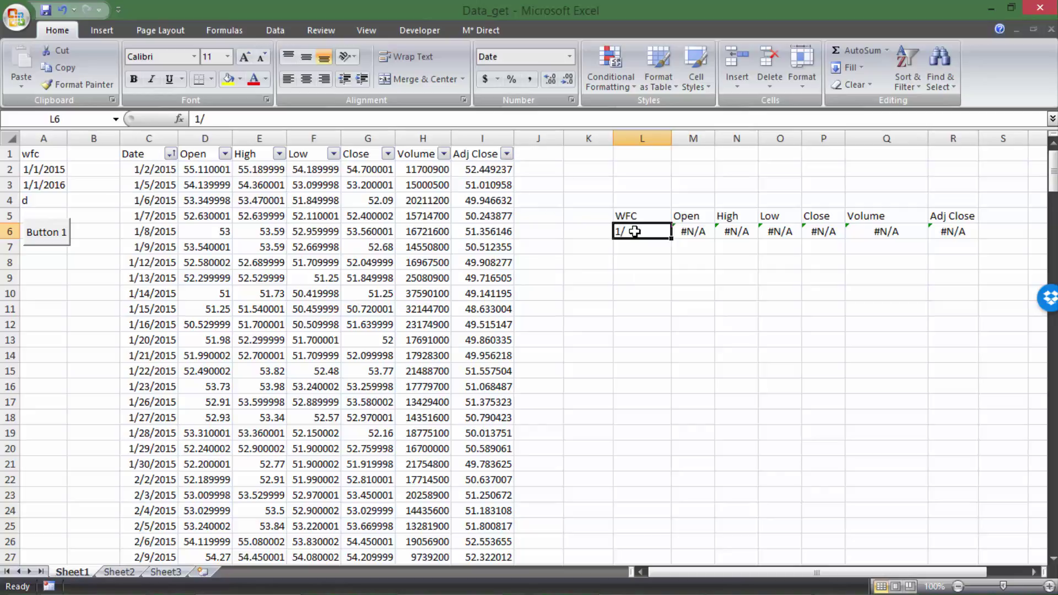
pyautogui.write('1/')
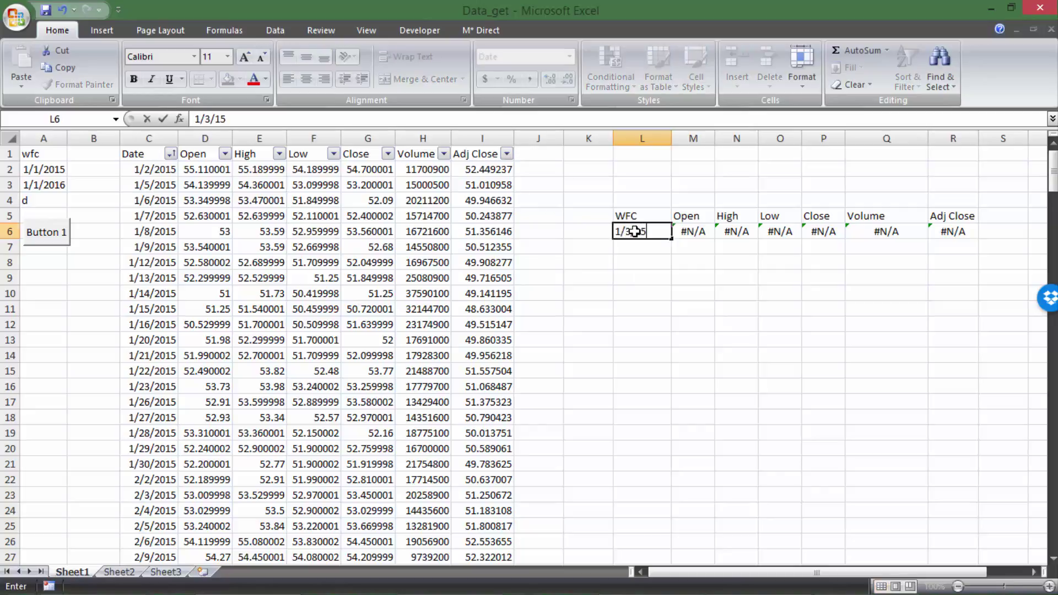
pyautogui.write('3/2015')
pyautogui.press('Return')
pyautogui.click(701, 238)
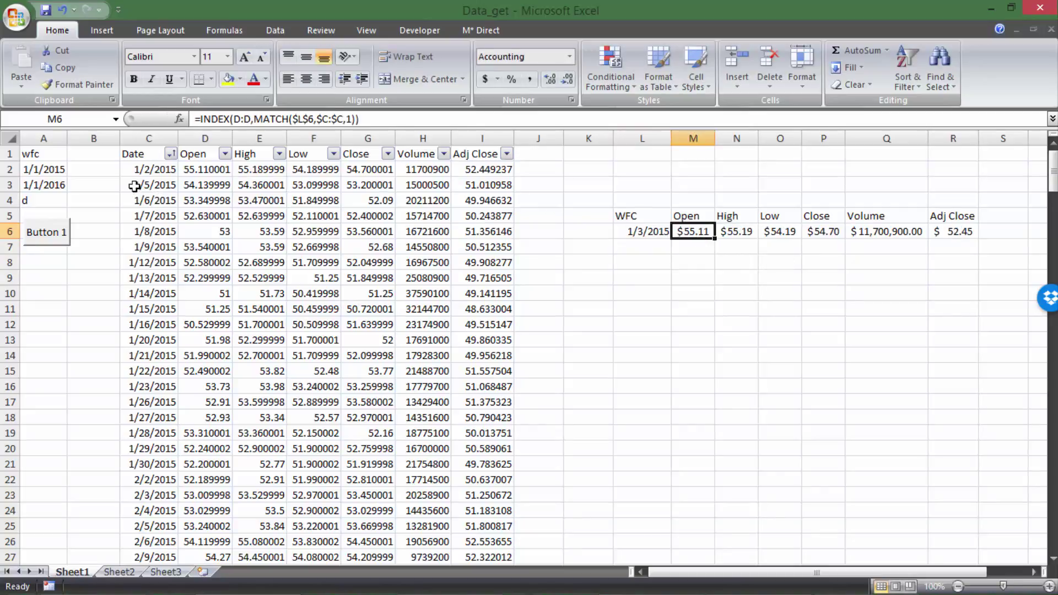
pyautogui.click(154, 171)
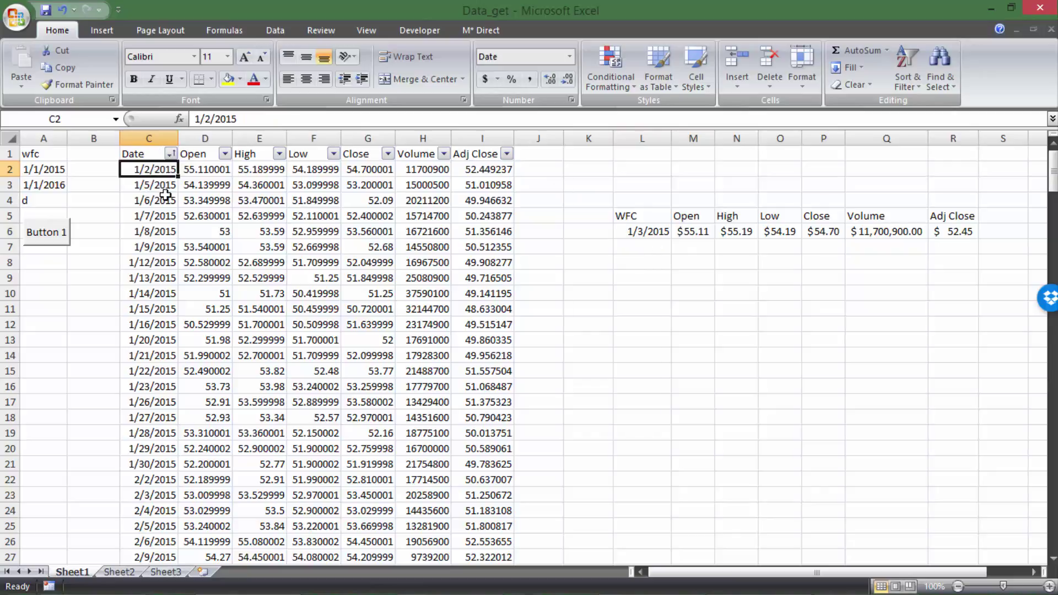
pyautogui.click(156, 343)
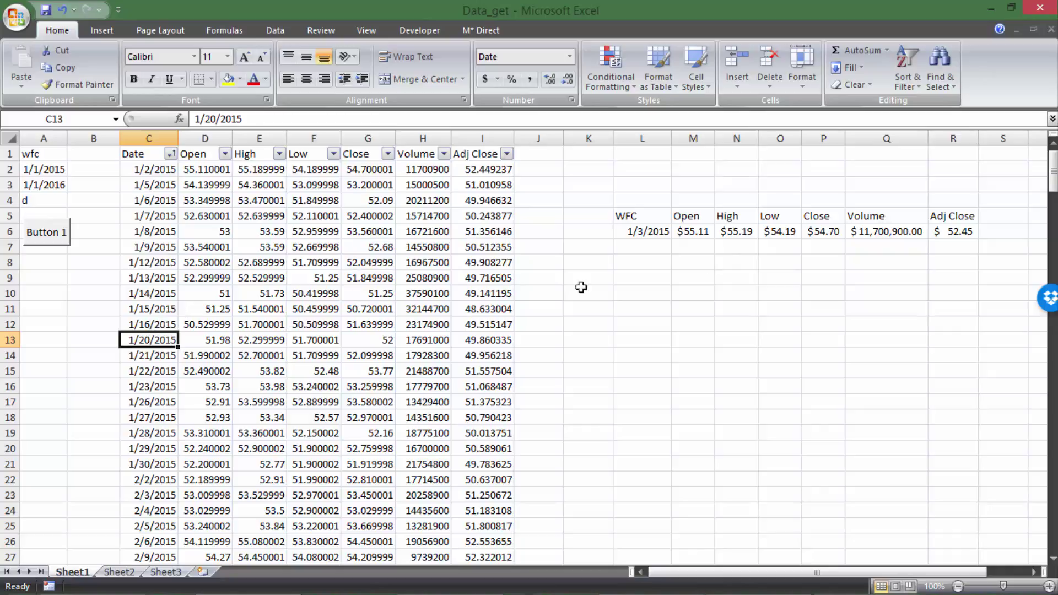
# Step: Set the lookup date to 1/17/2015 and check Open and High against the 1/16/2015 row
pyautogui.click(621, 232)
pyautogui.write('1/')
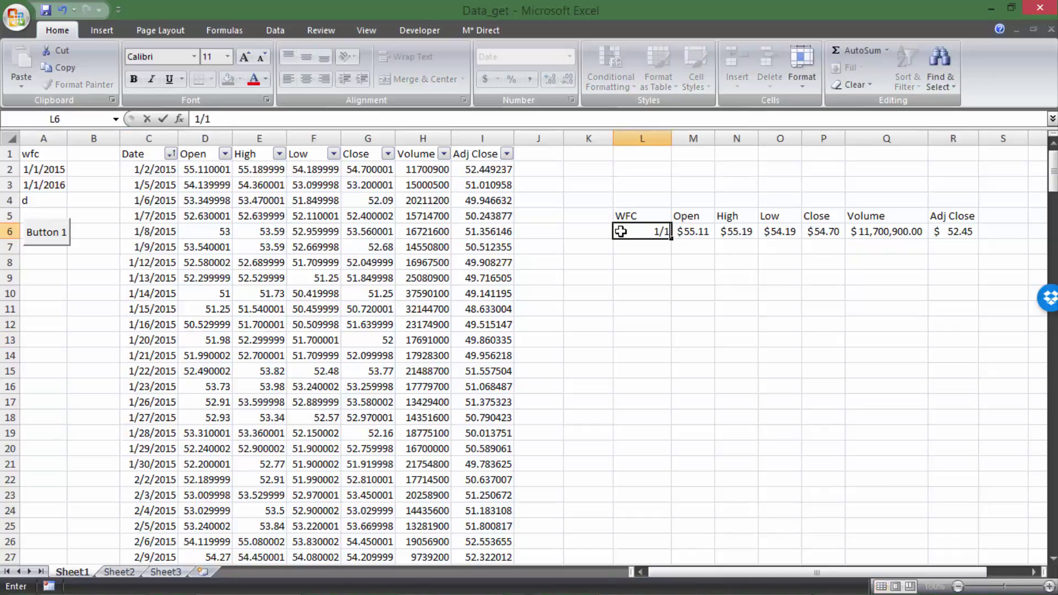
pyautogui.write('17/2015')
pyautogui.press('Return')
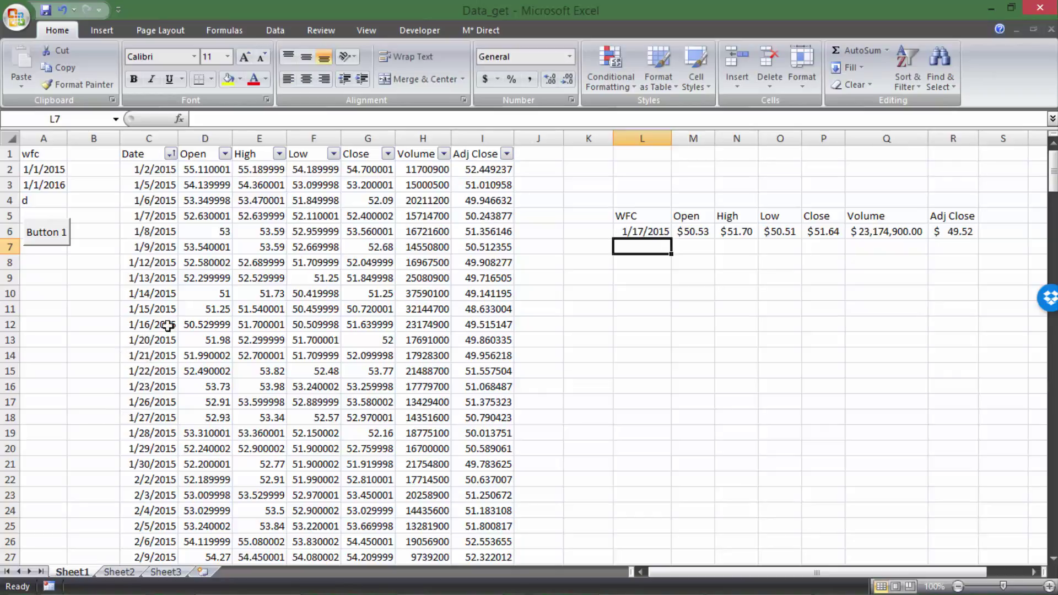
pyautogui.click(198, 327)
pyautogui.click(674, 236)
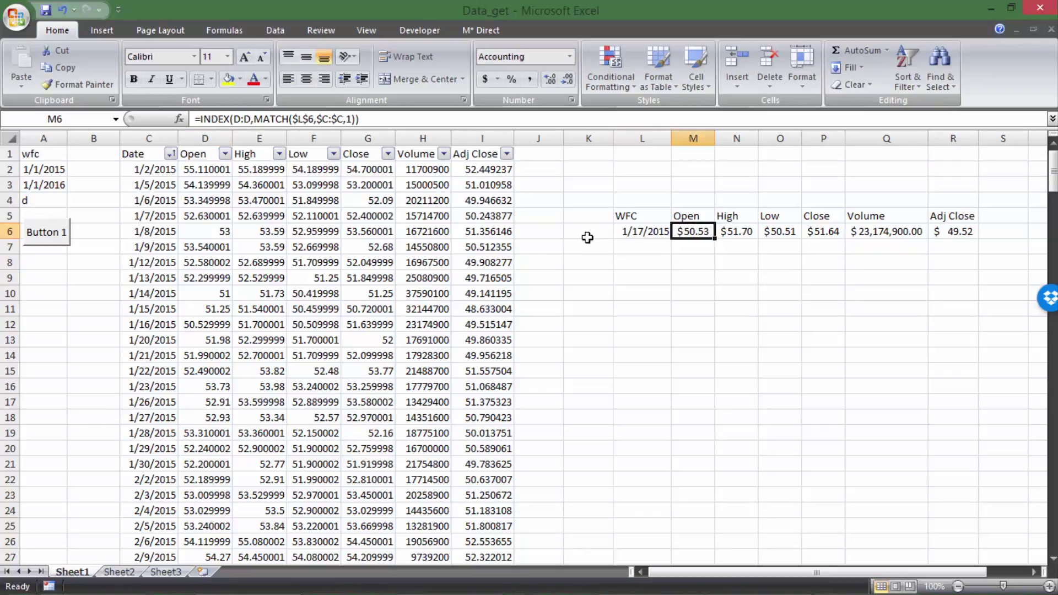
pyautogui.click(263, 327)
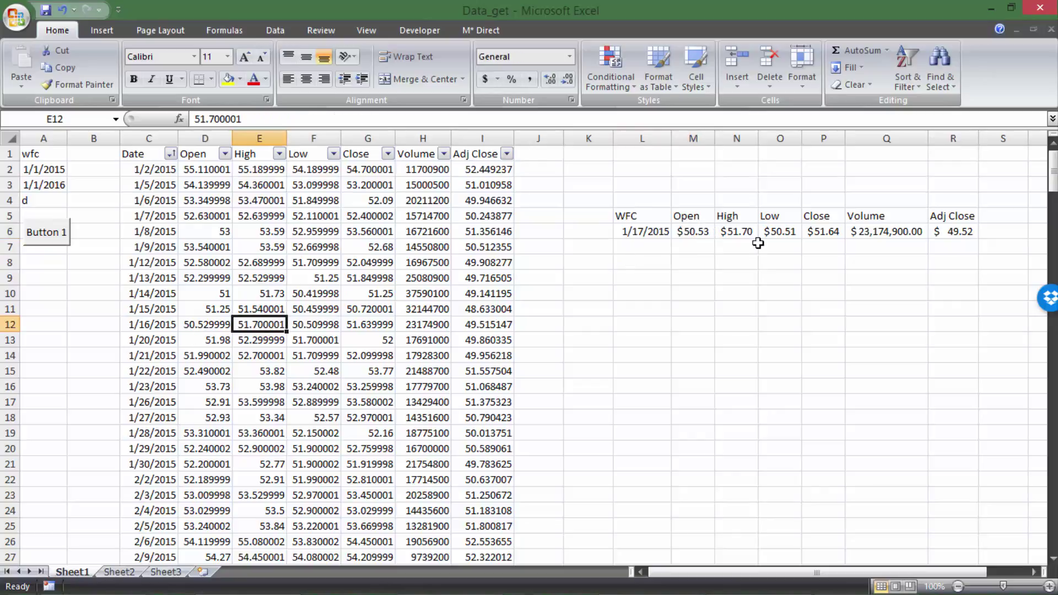
pyautogui.click(748, 237)
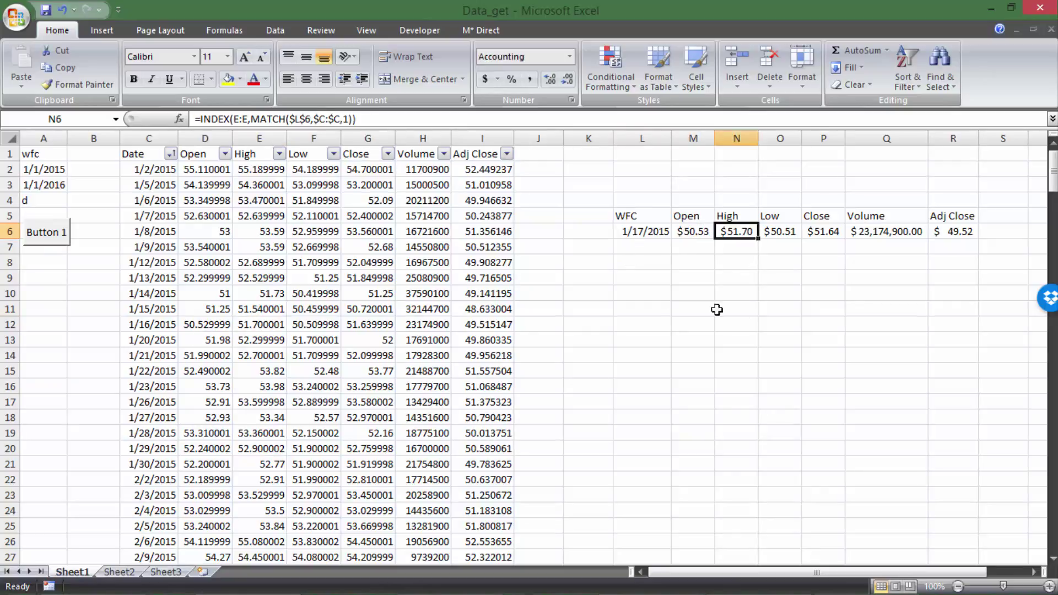
pyautogui.click(674, 251)
pyautogui.click(660, 250)
pyautogui.click(638, 233)
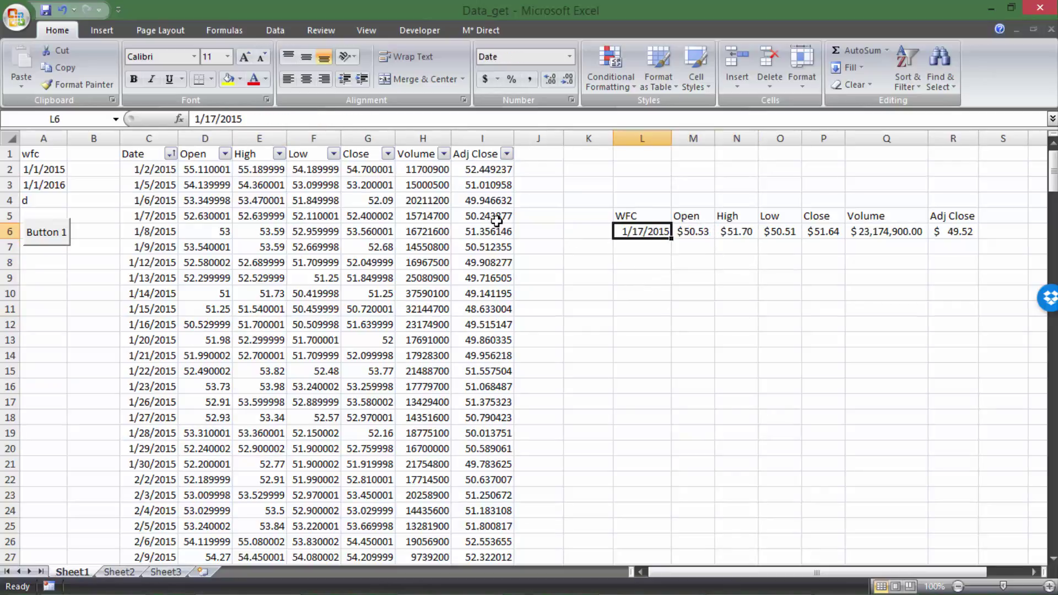
pyautogui.click(689, 232)
pyautogui.click(355, 118)
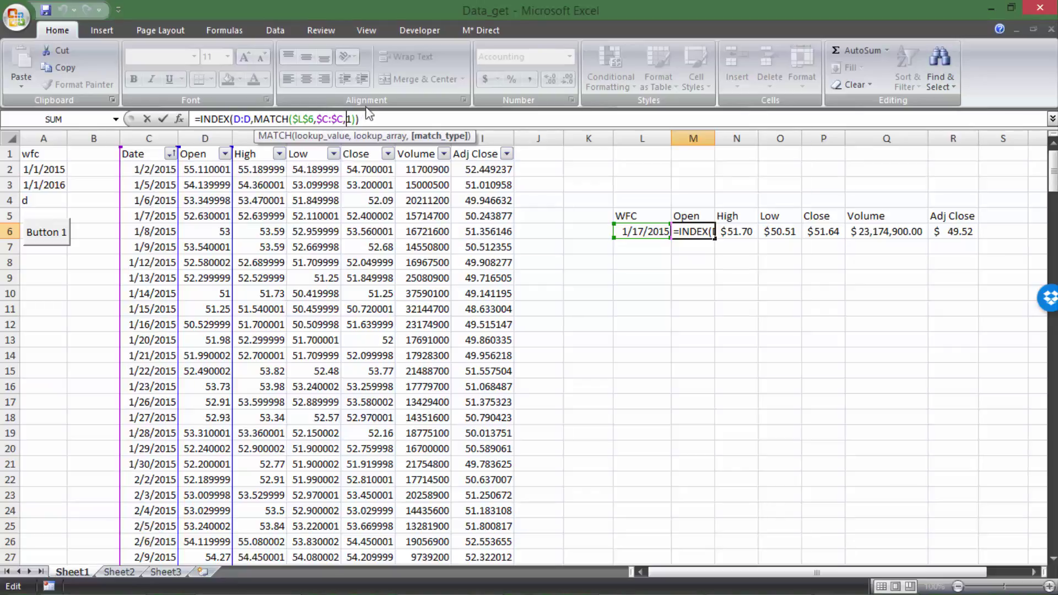
pyautogui.click(609, 239)
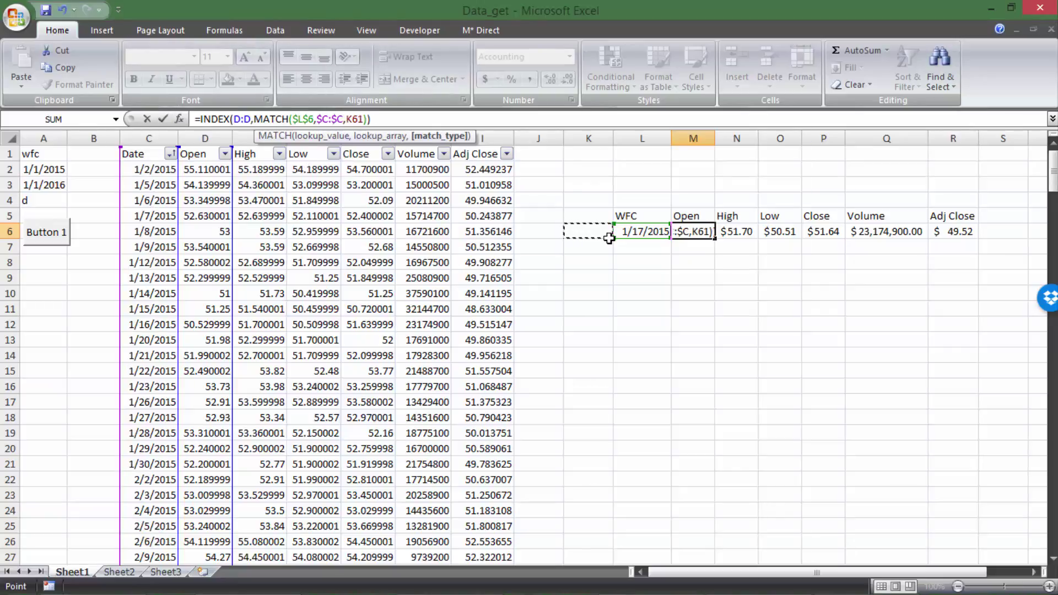
pyautogui.press('Escape')
pyautogui.moveTo(698, 231); pyautogui.dragTo(960, 231)
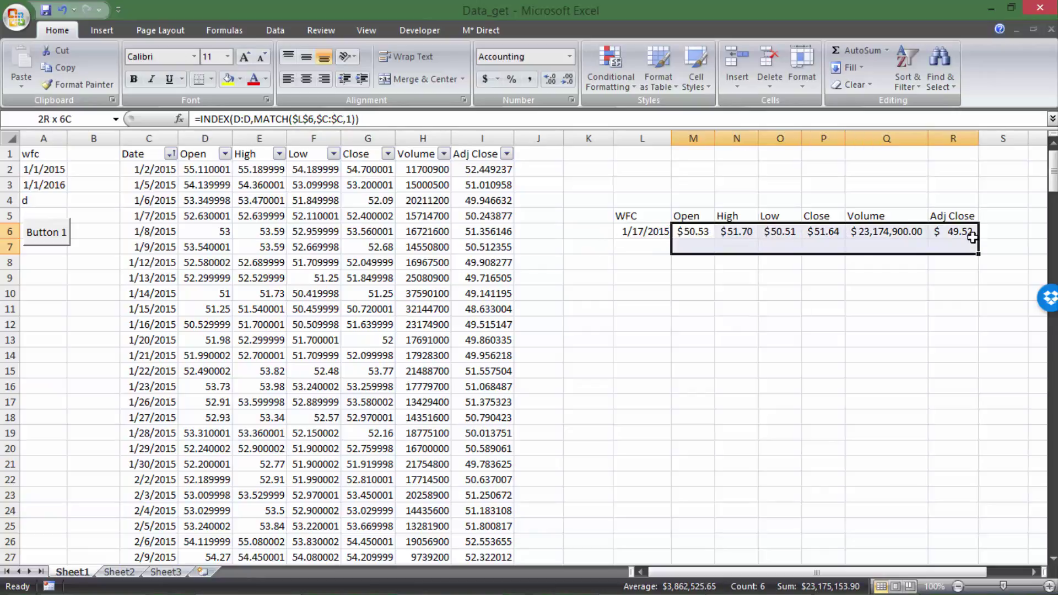
pyautogui.moveTo(692, 218); pyautogui.dragTo(976, 237)
pyautogui.click(658, 238)
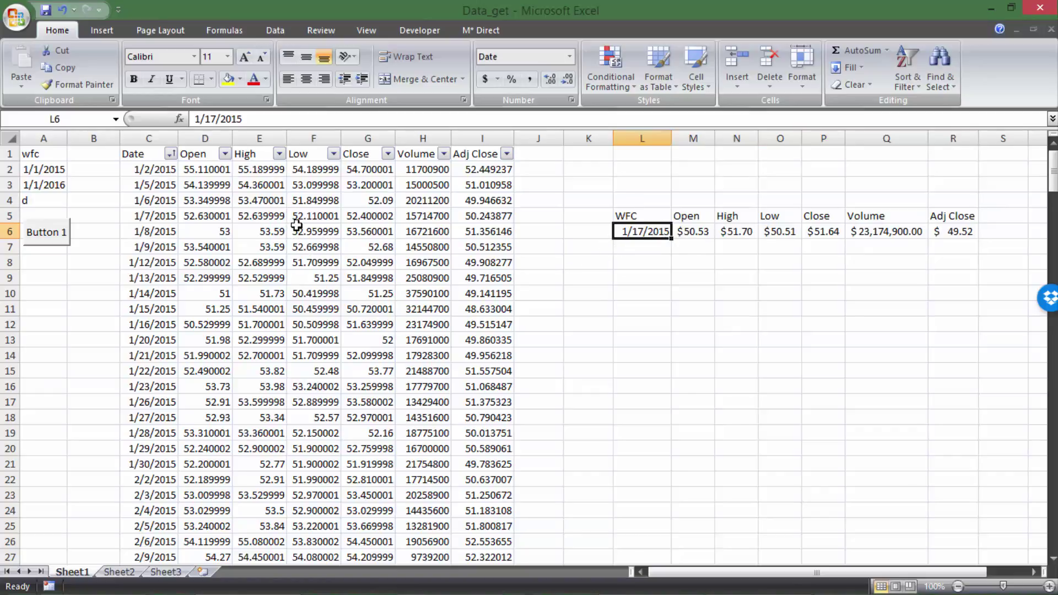
# Step: Review the data headers, Date column and first Open price
pyautogui.click(641, 246)
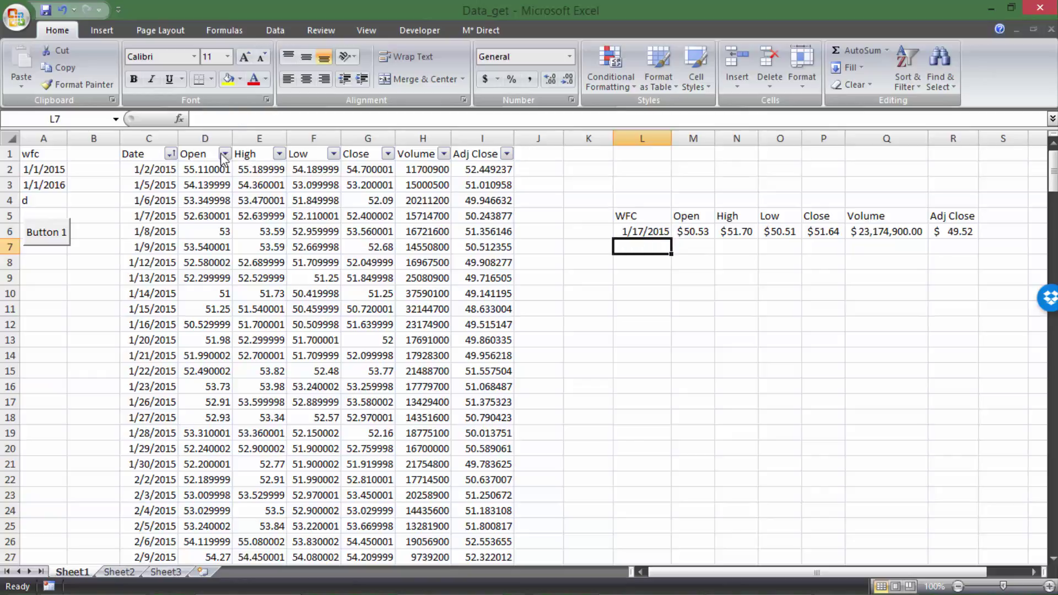
pyautogui.moveTo(224, 159); pyautogui.dragTo(463, 155)
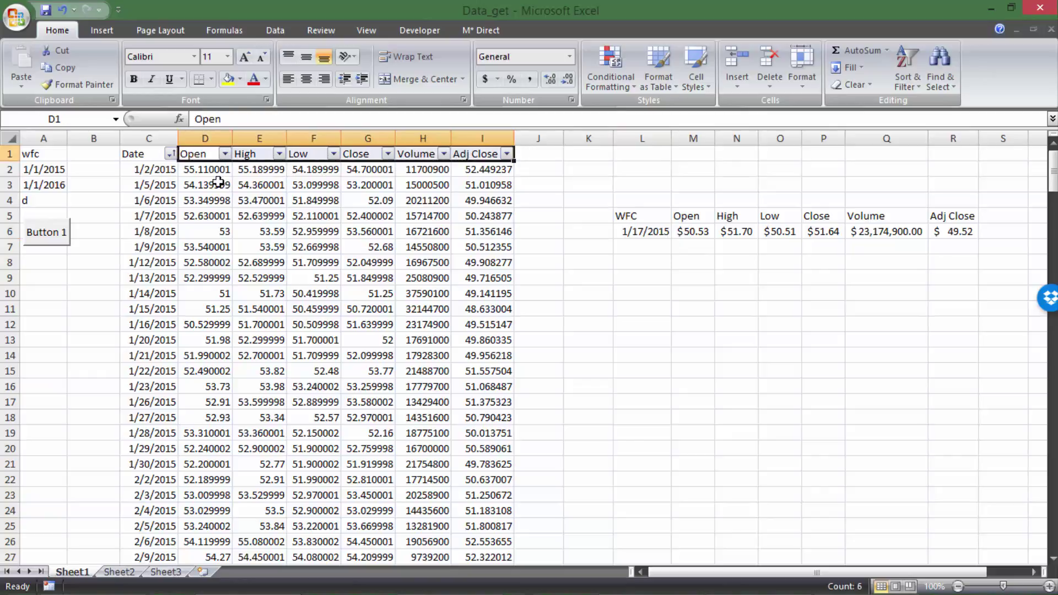
pyautogui.click(199, 156)
pyautogui.moveTo(161, 168); pyautogui.dragTo(157, 247)
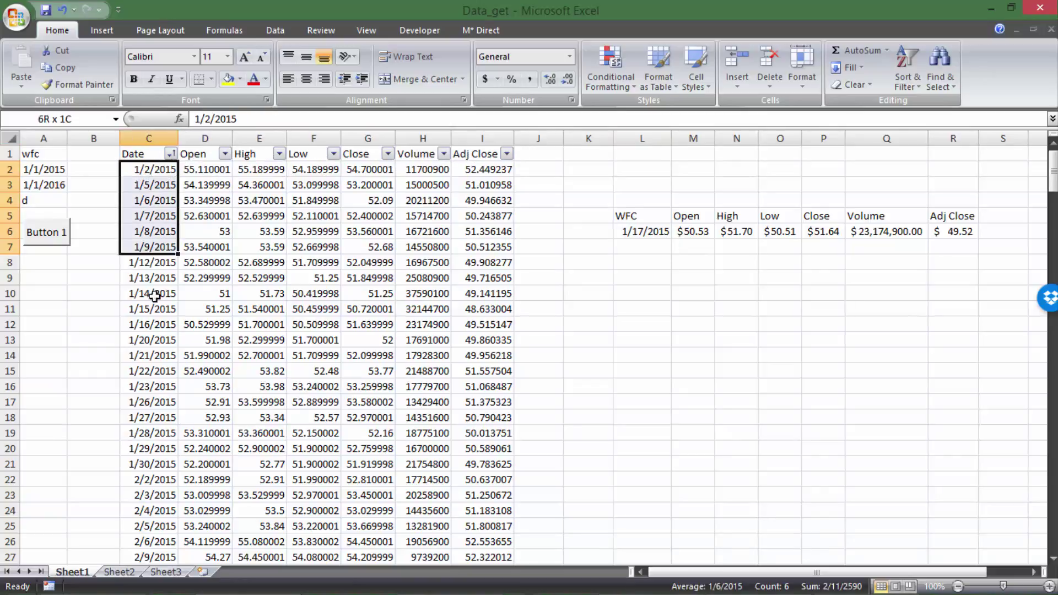
pyautogui.moveTo(155, 297); pyautogui.dragTo(156, 510)
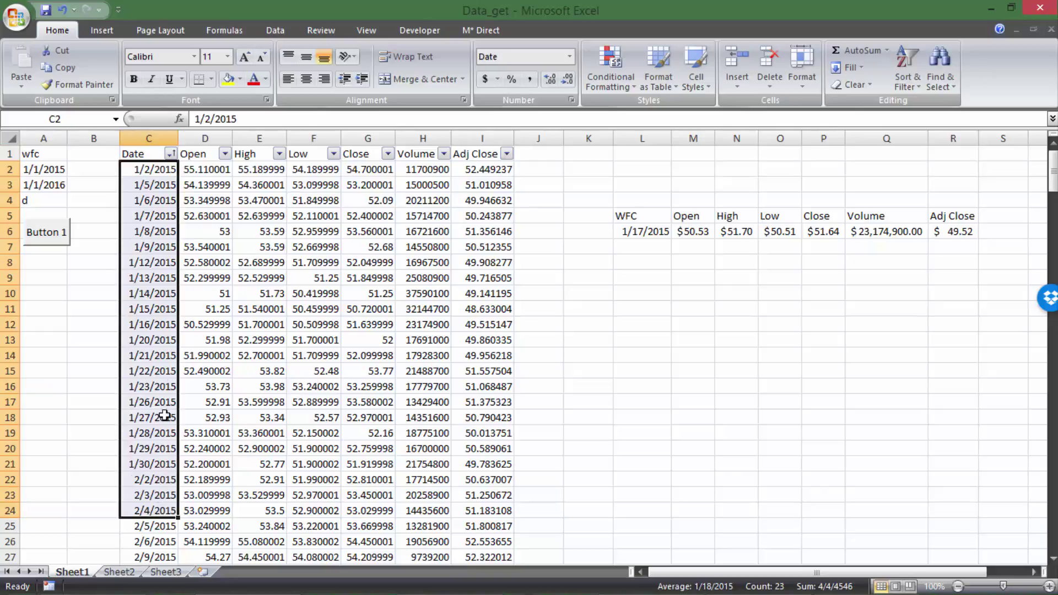
pyautogui.click(207, 169)
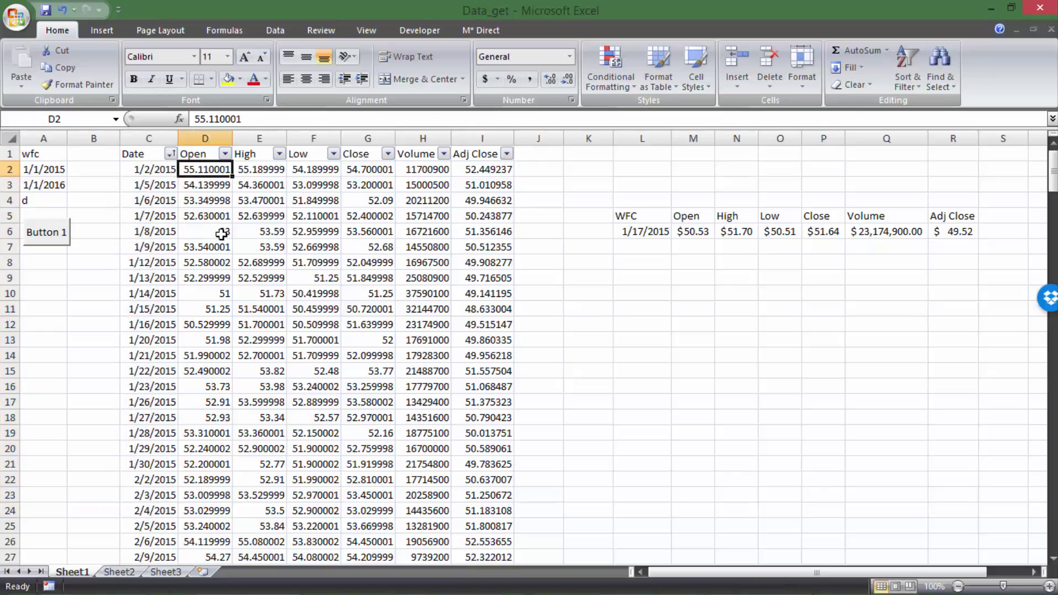
# Step: Enter =INDEX(C:C,MATCH(M6,D:D,0)) in L7 and accept Excel's formula correction
pyautogui.click(654, 258)
pyautogui.write('=ind')
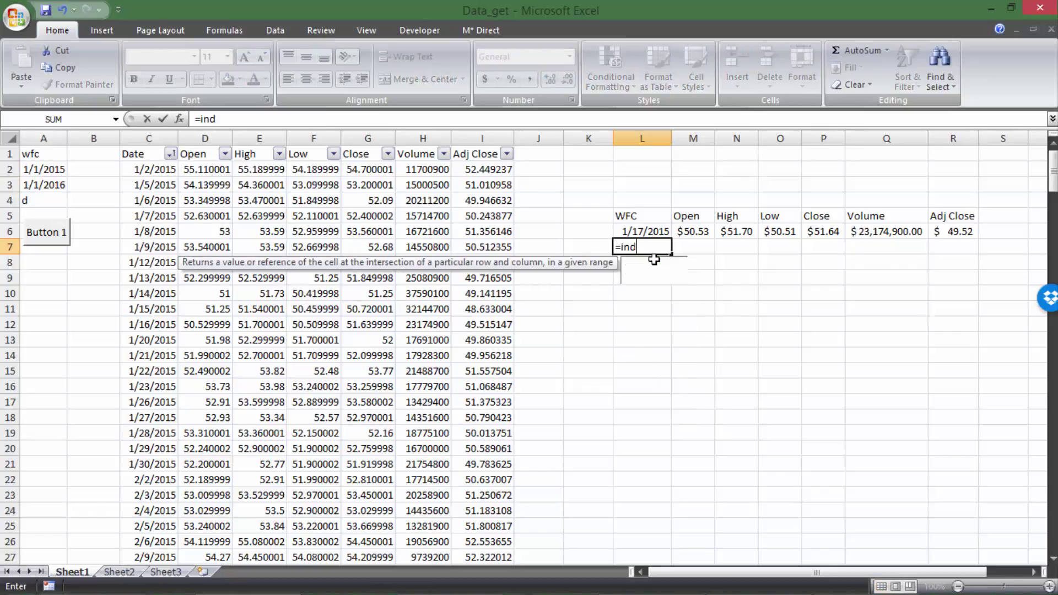
pyautogui.press('Tab')
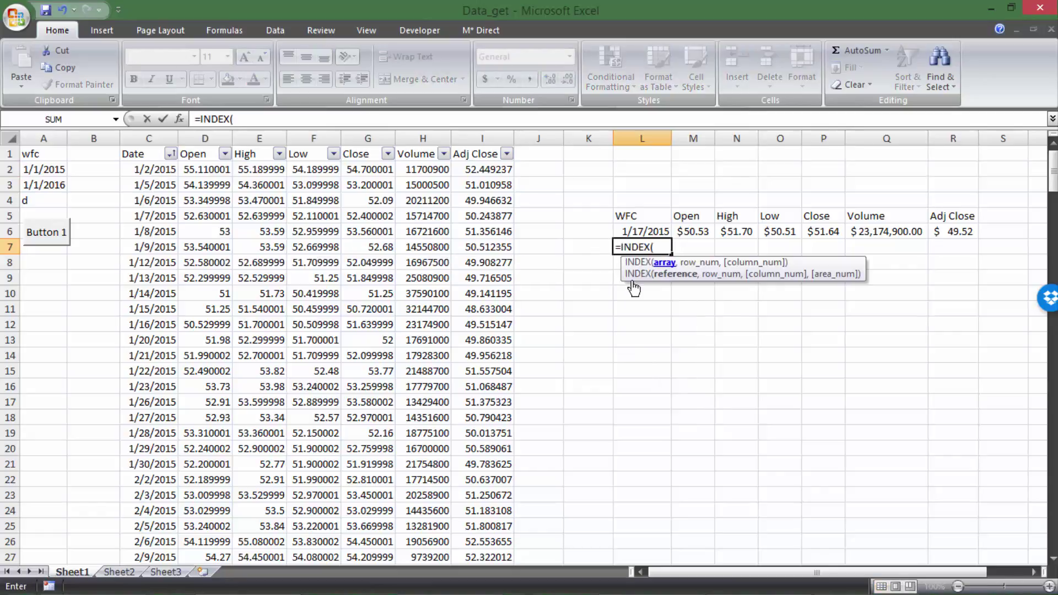
pyautogui.click(139, 132)
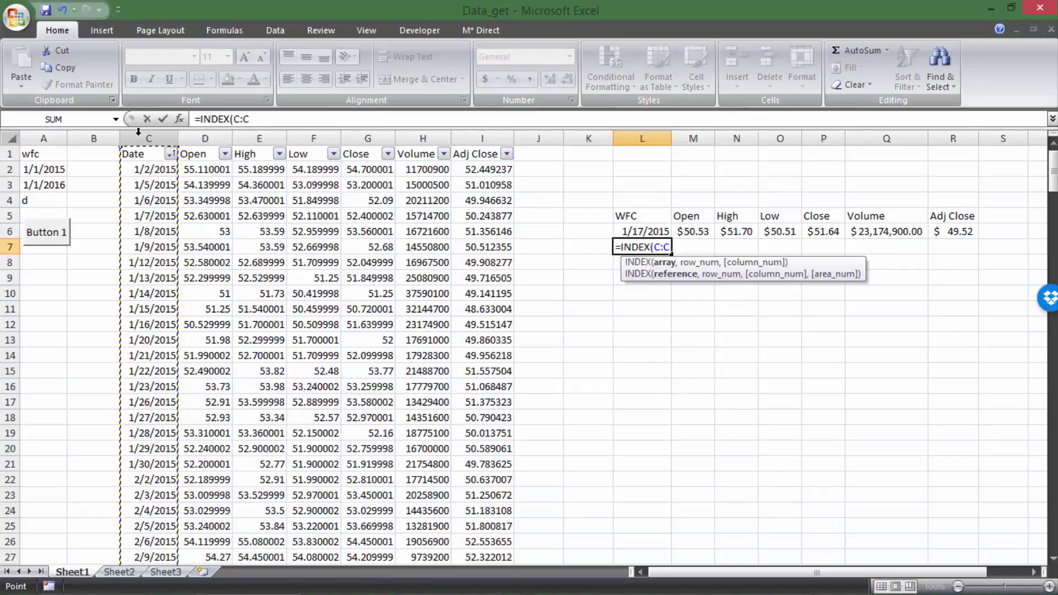
pyautogui.write(',mat')
pyautogui.press('Tab')
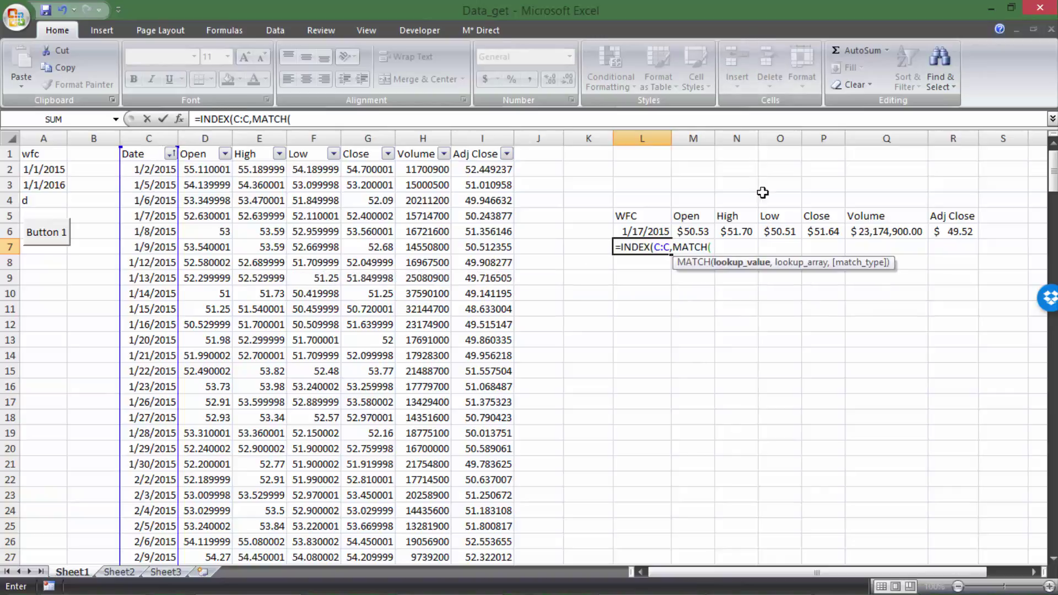
pyautogui.click(709, 232)
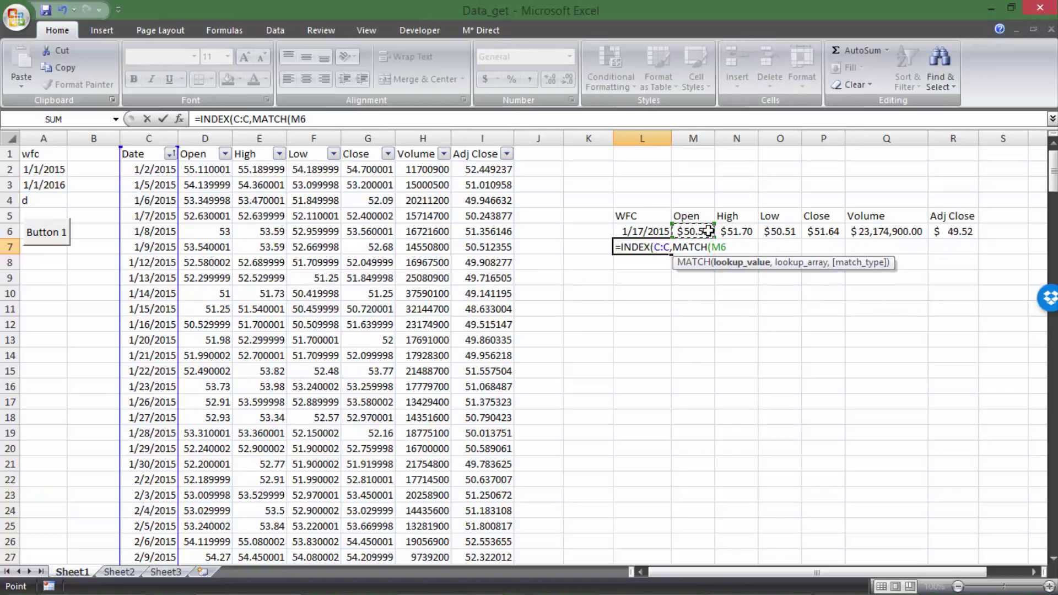
pyautogui.write(',')
pyautogui.click(202, 135)
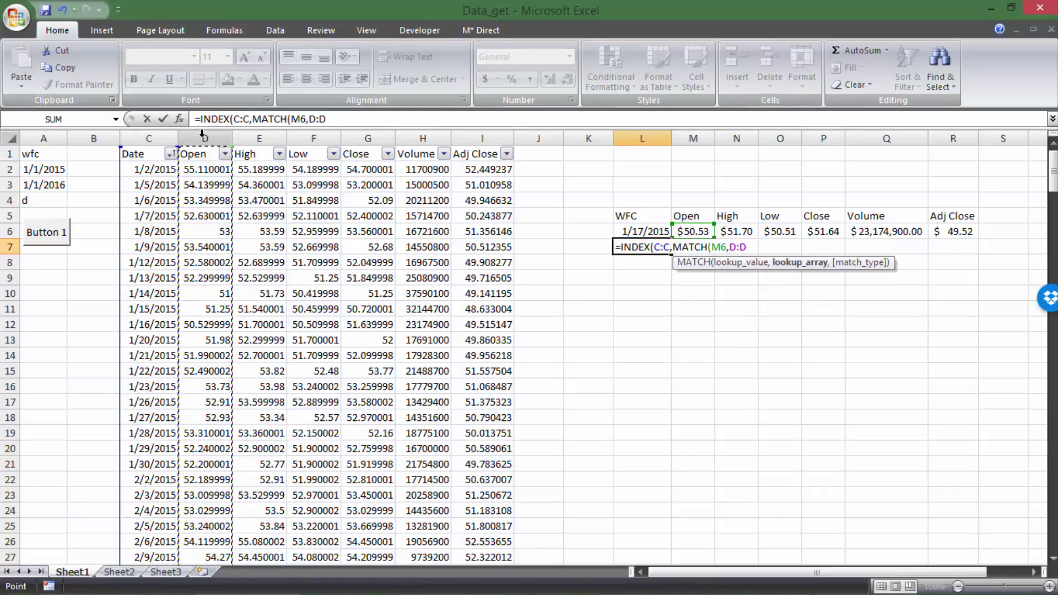
pyautogui.write(',0')
pyautogui.press('Return')
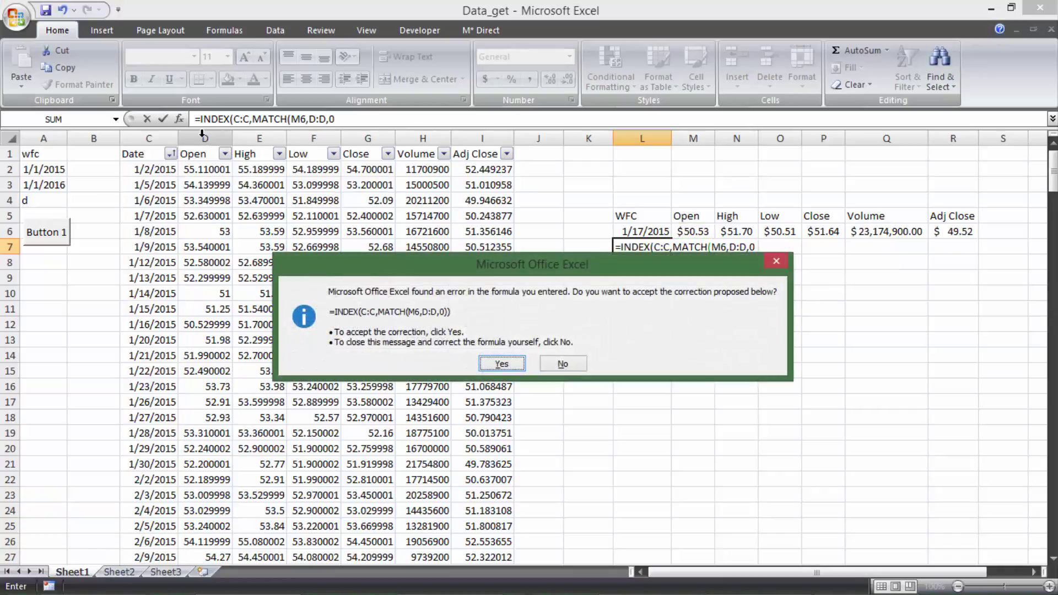
pyautogui.press('Return')
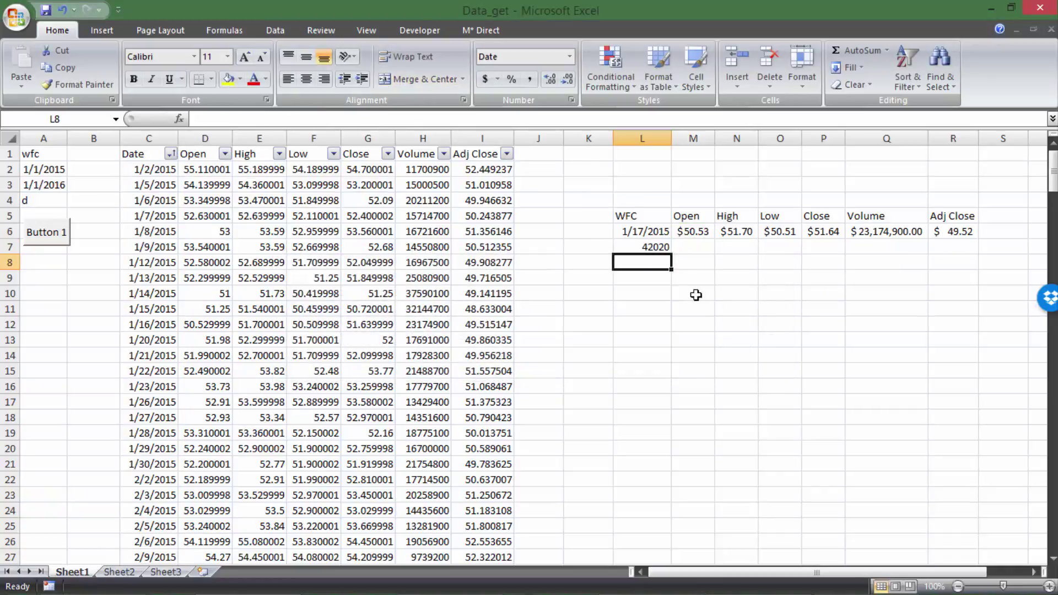
# Step: Apply the Short Date number format to L7 so it displays 1/16/2015
pyautogui.click(643, 247)
pyautogui.click(569, 57)
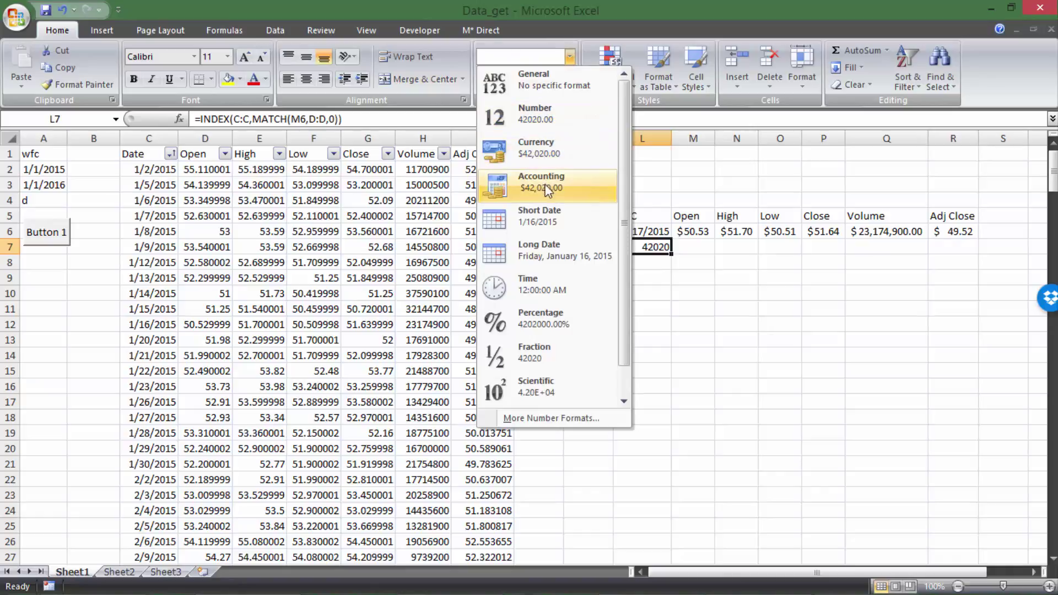
pyautogui.click(539, 216)
pyautogui.click(737, 277)
# Step: Compare the reverse lookup formula in L7 with the Open lookup formula and date value
pyautogui.click(656, 235)
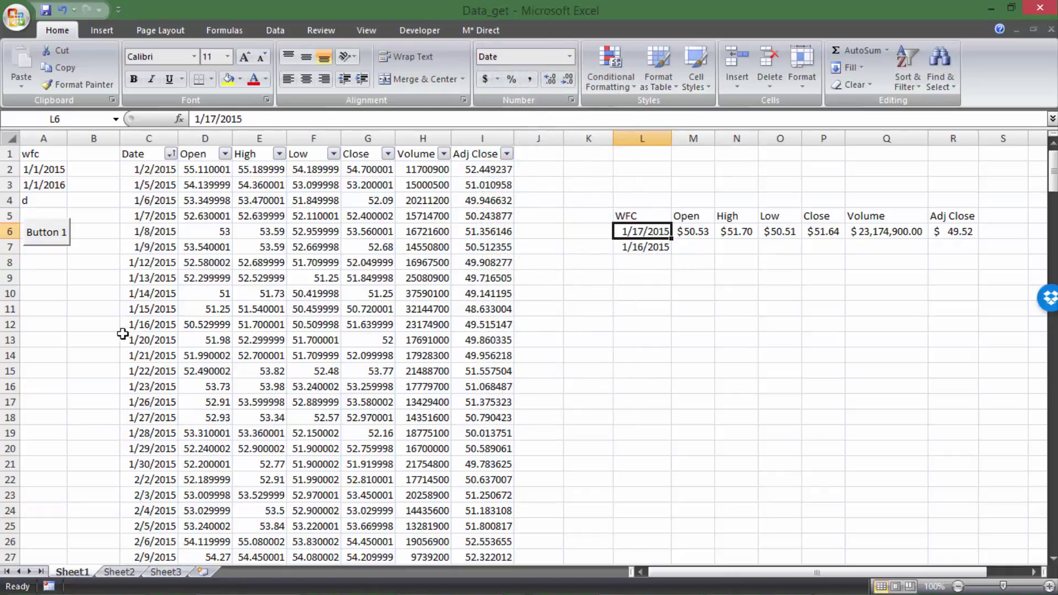
pyautogui.click(646, 248)
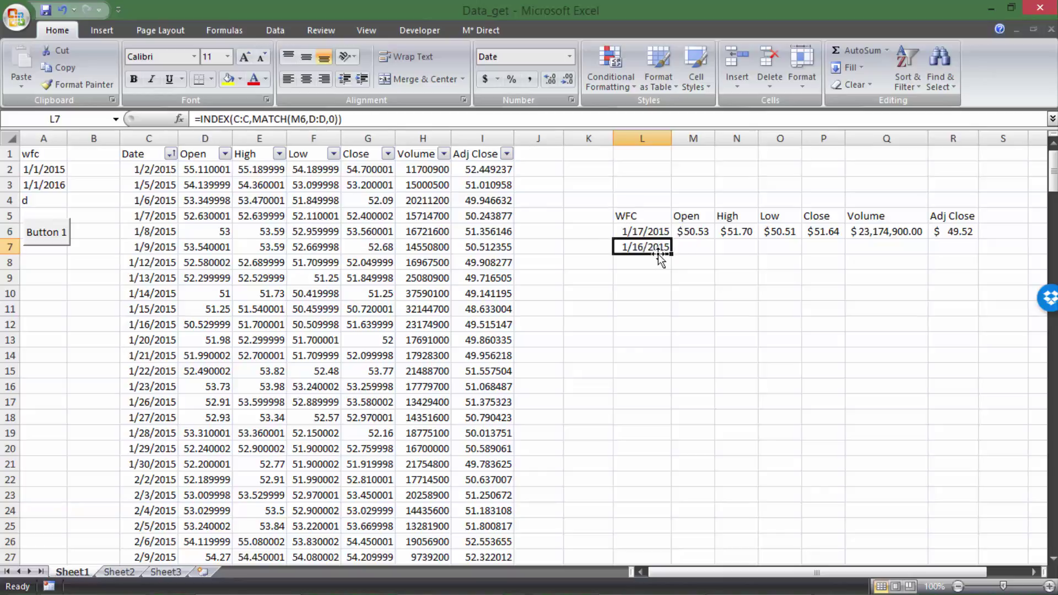
pyautogui.click(686, 233)
pyautogui.click(653, 250)
pyautogui.click(628, 228)
pyautogui.click(686, 232)
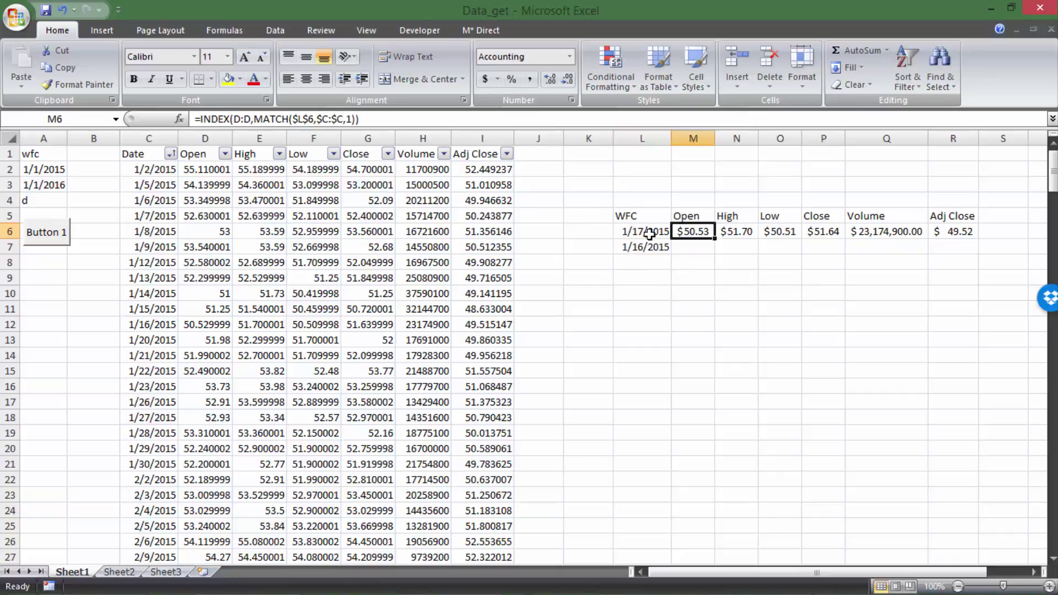